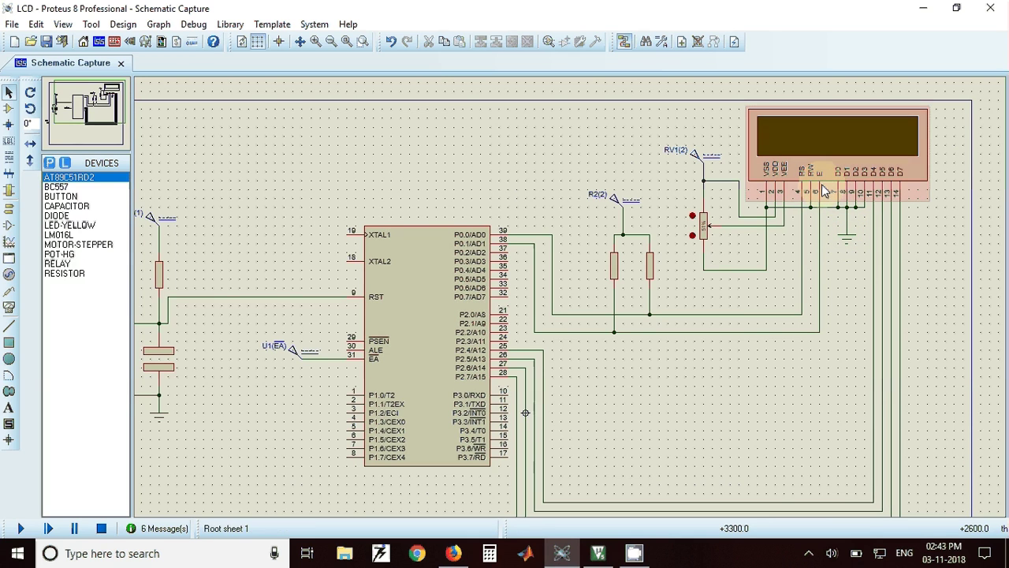
# Reroute the wire from the LCD enable pin in the schematic, then return to µVision.
pyautogui.click(820, 264)
pyautogui.click(584, 316)
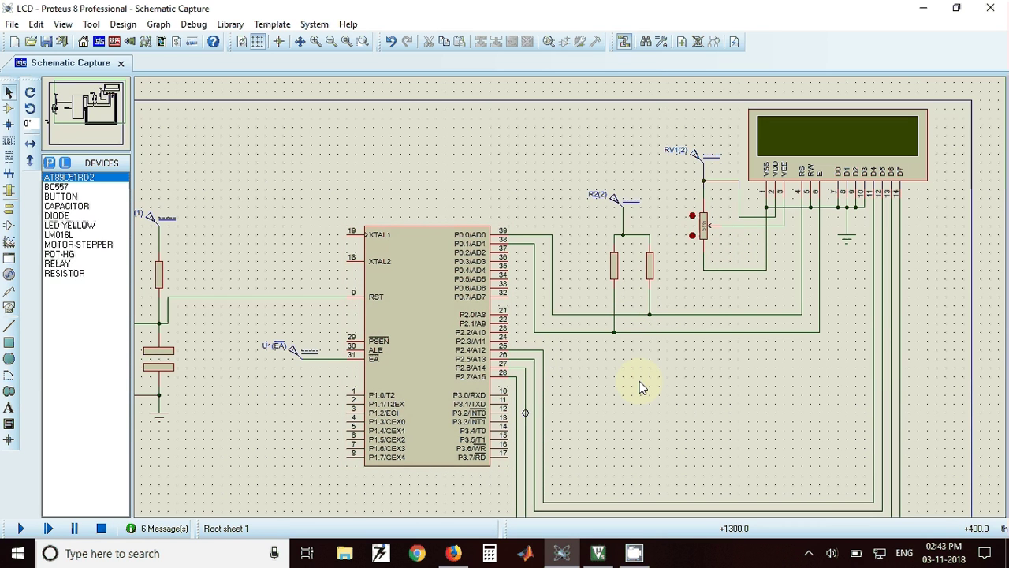
pyautogui.hotkey('alt', 'Tab')
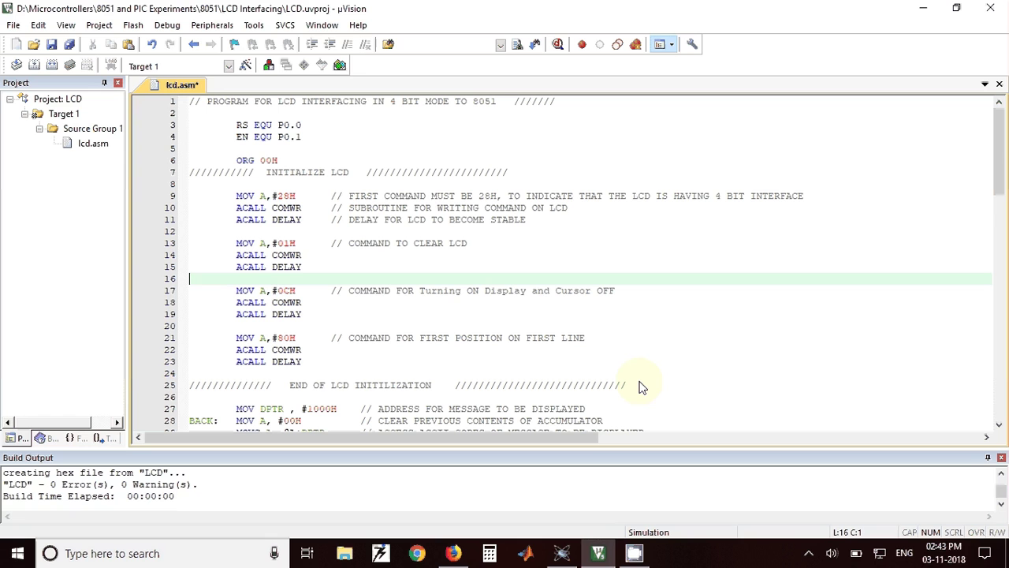
# Highlight the RS EQU P0.0 and EN EQU P0.1 pin definitions in lcd.asm.
pyautogui.click(506, 290)
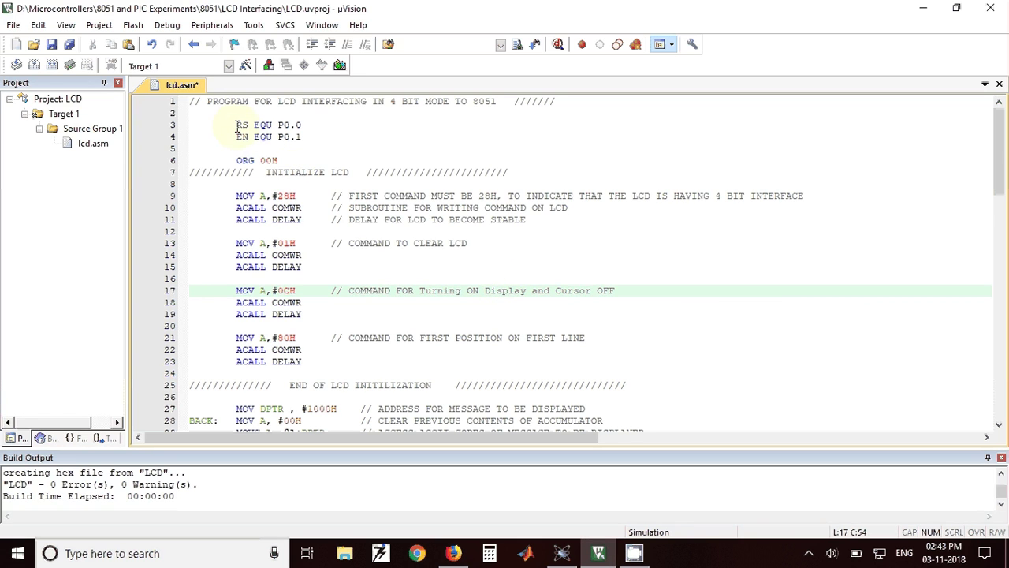
pyautogui.moveTo(236, 124); pyautogui.dragTo(302, 137)
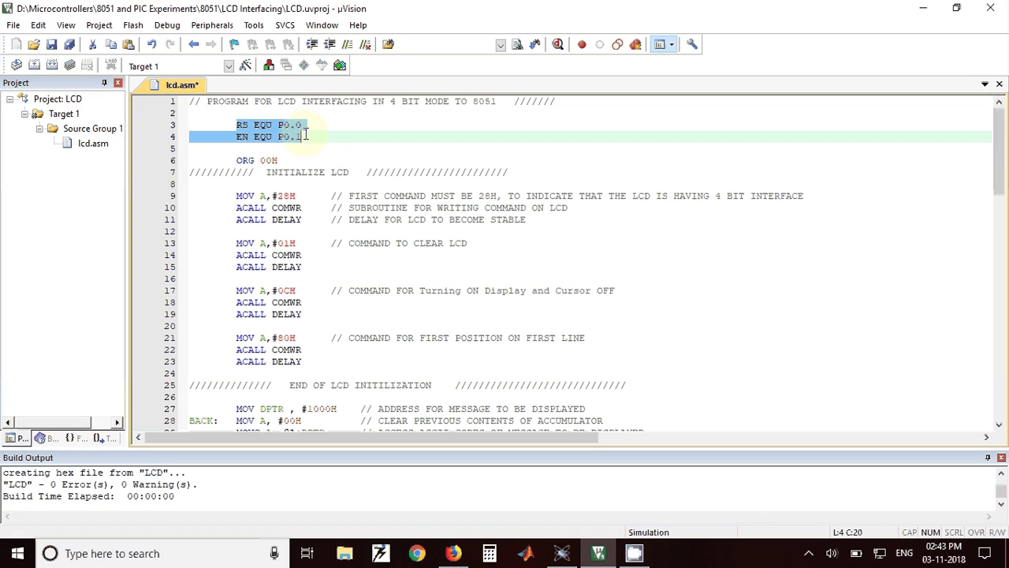
pyautogui.click(261, 126)
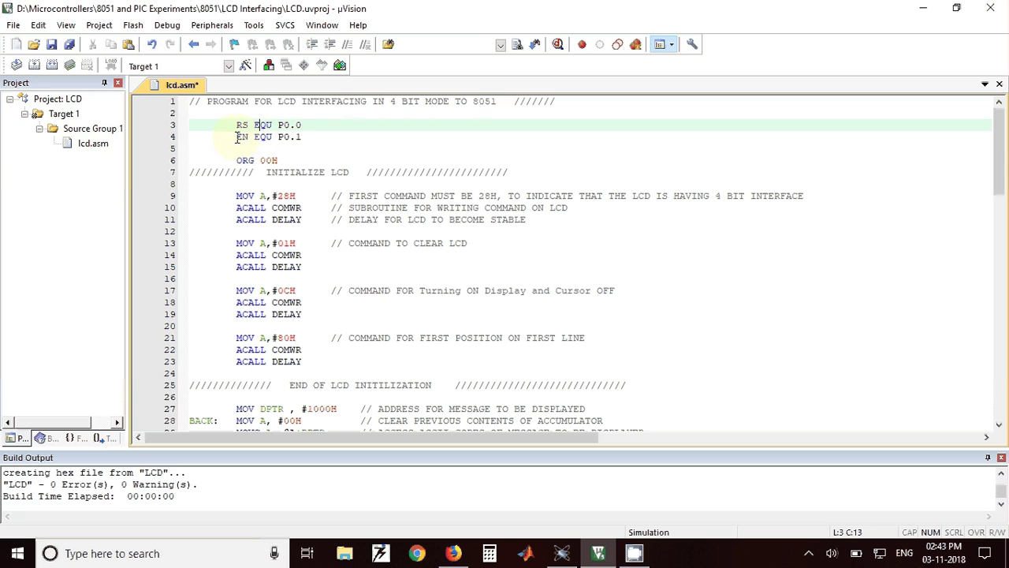
pyautogui.moveTo(236, 137); pyautogui.dragTo(249, 137)
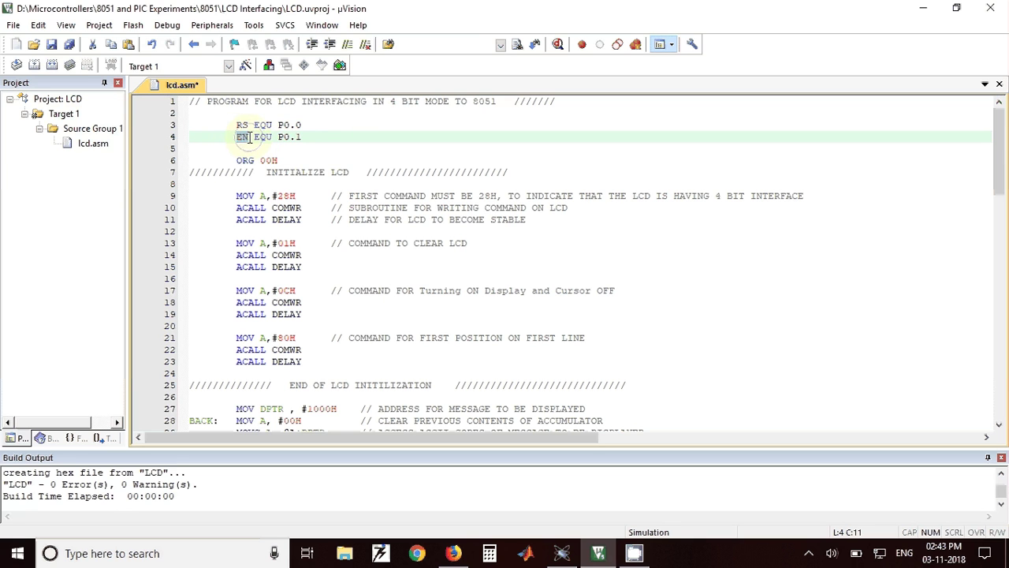
pyautogui.click(237, 124)
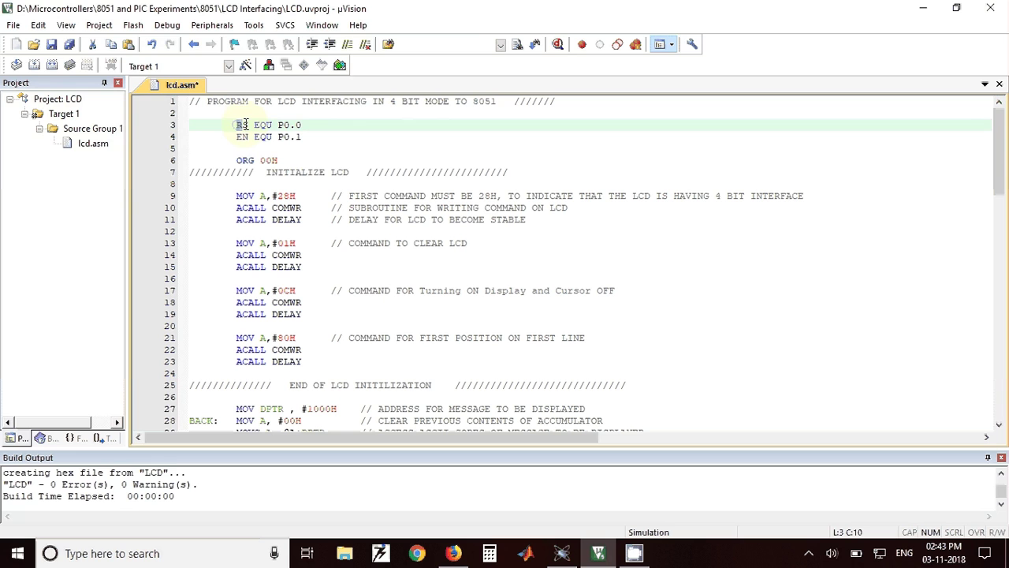
pyautogui.moveTo(237, 124); pyautogui.dragTo(250, 124)
pyautogui.scroll(-1, 295, 175)
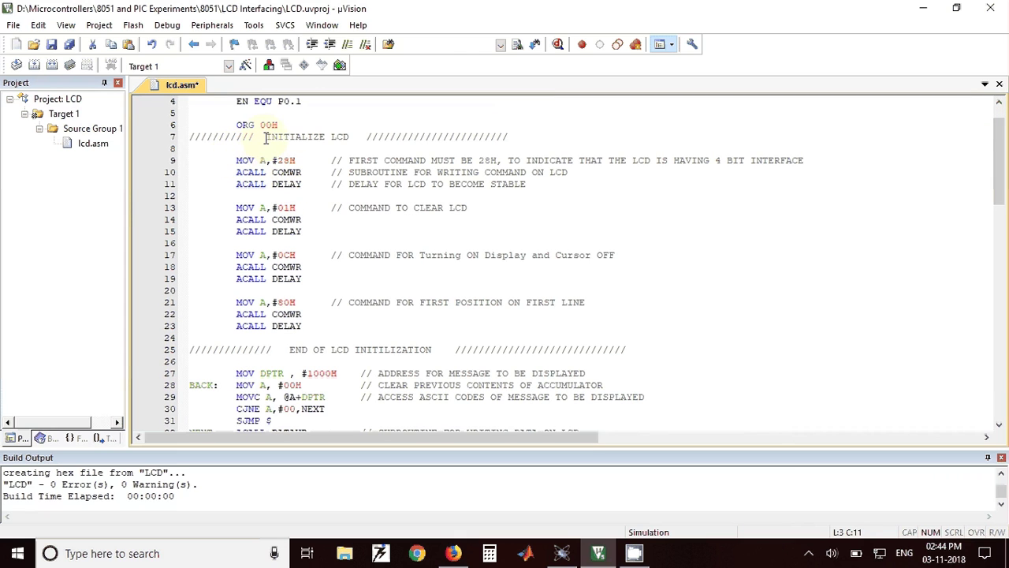
pyautogui.moveTo(266, 136); pyautogui.dragTo(355, 138)
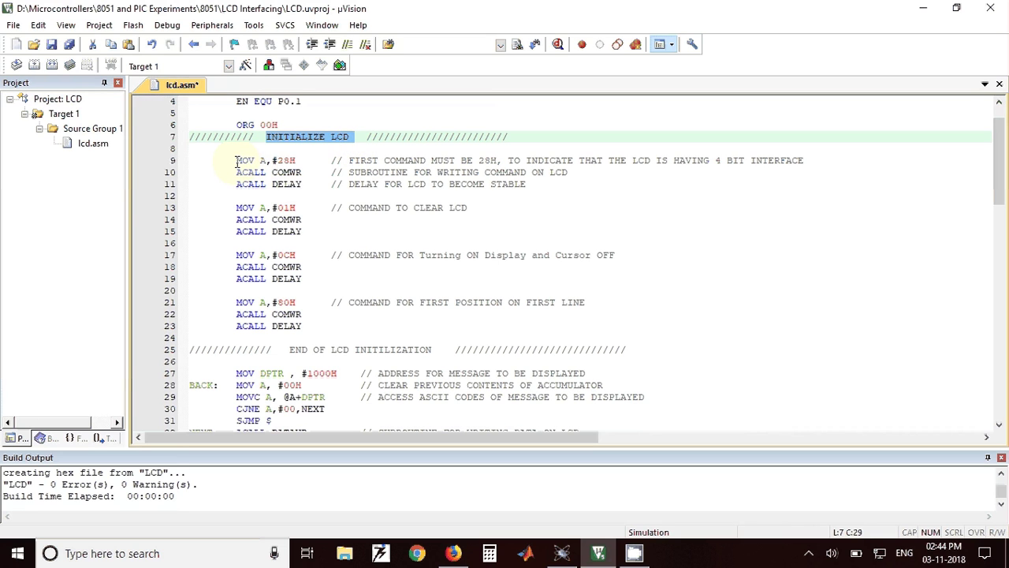
pyautogui.moveTo(276, 161); pyautogui.dragTo(295, 160)
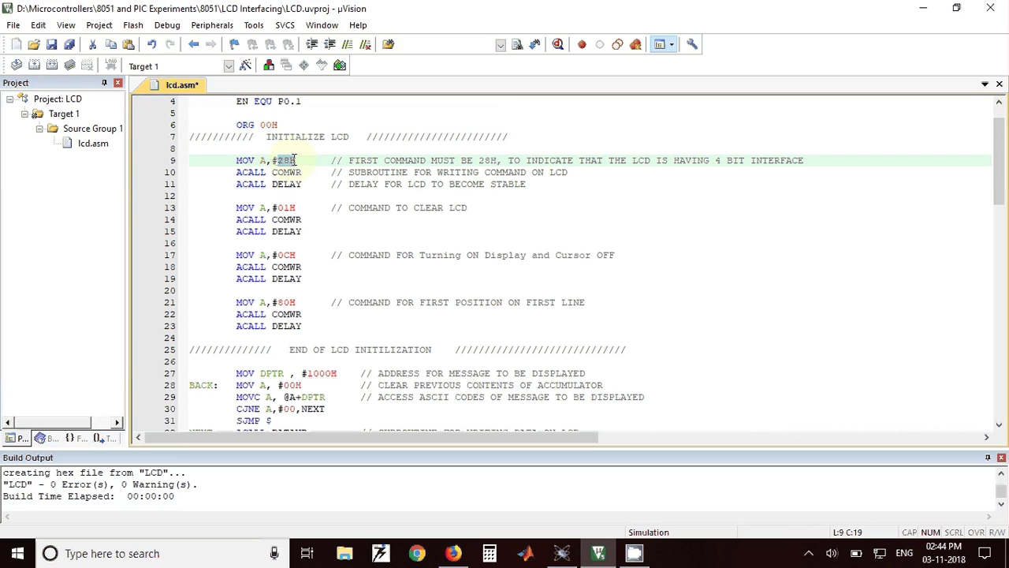
pyautogui.click(310, 160)
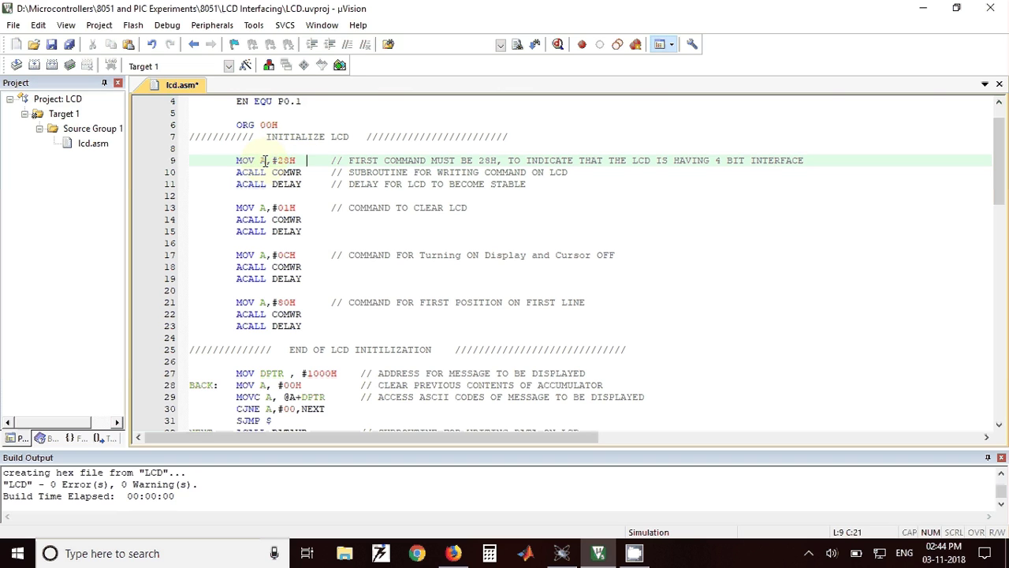
pyautogui.moveTo(236, 172); pyautogui.dragTo(302, 172)
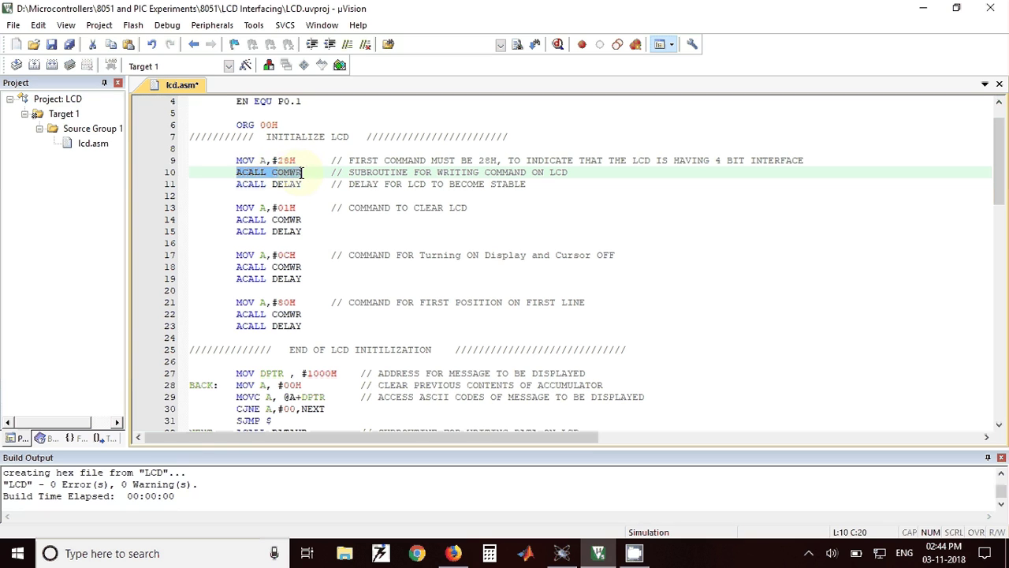
pyautogui.click(302, 172)
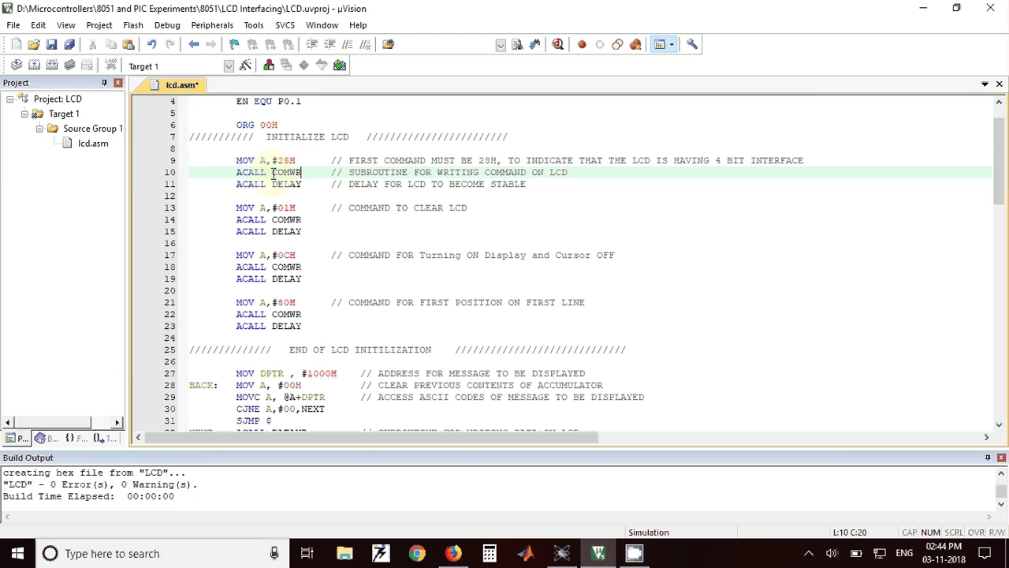
pyautogui.scroll(-9, 303, 212)
pyautogui.scroll(-5, 303, 211)
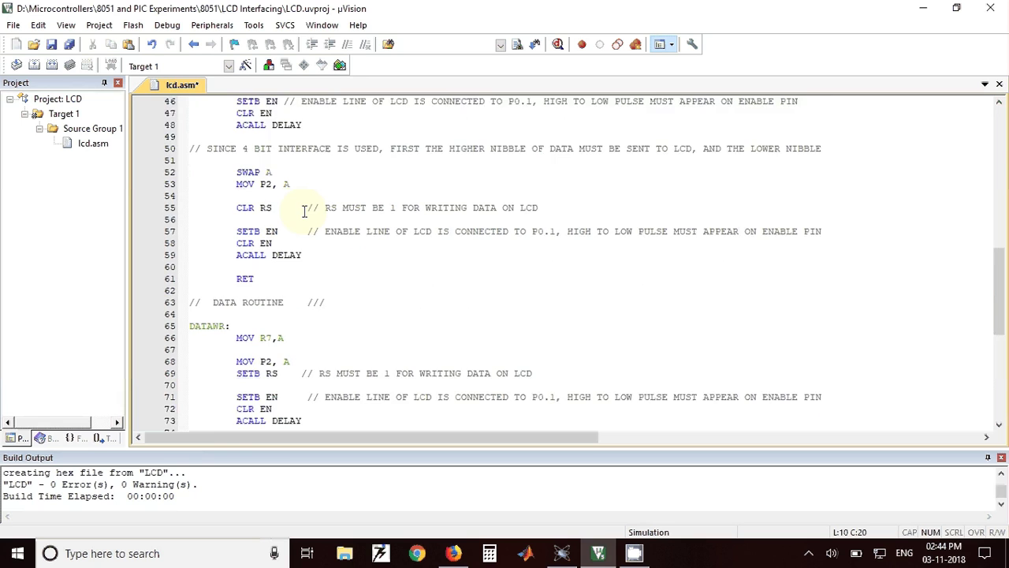
pyautogui.scroll(-9, 304, 211)
pyautogui.scroll(3, 304, 211)
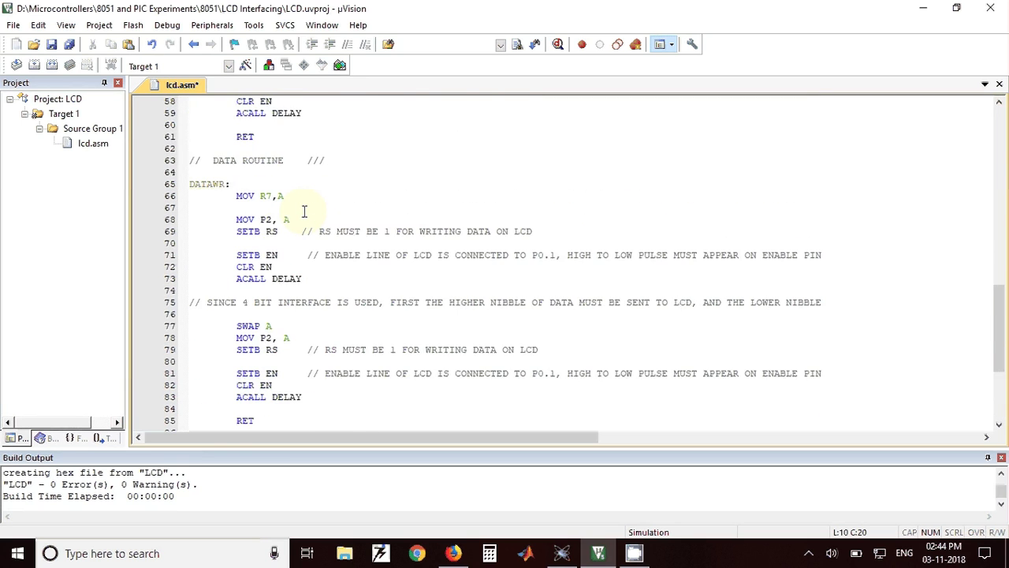
pyautogui.scroll(4, 303, 211)
pyautogui.scroll(4, 303, 211)
pyautogui.scroll(2, 303, 211)
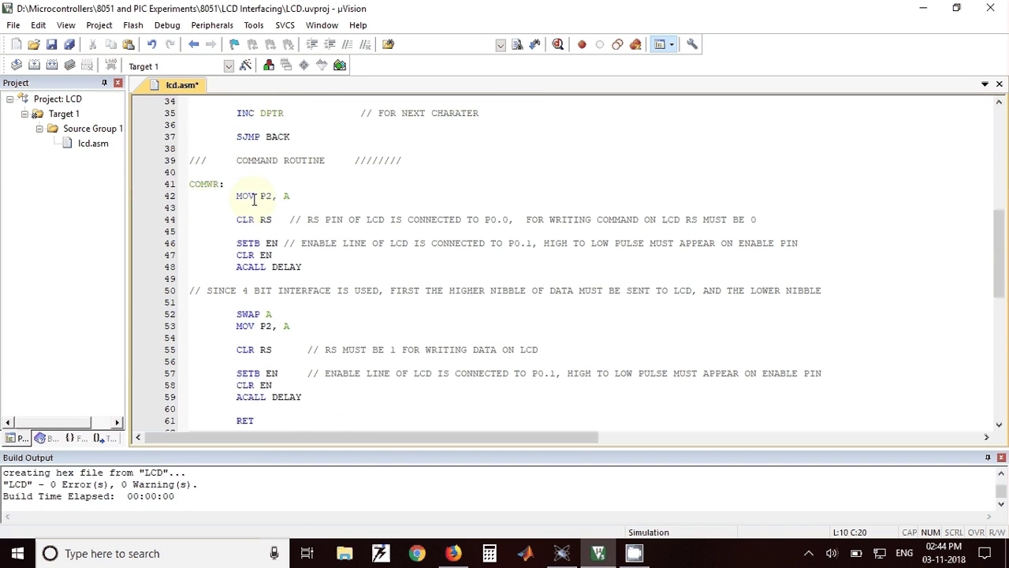
pyautogui.click(289, 197)
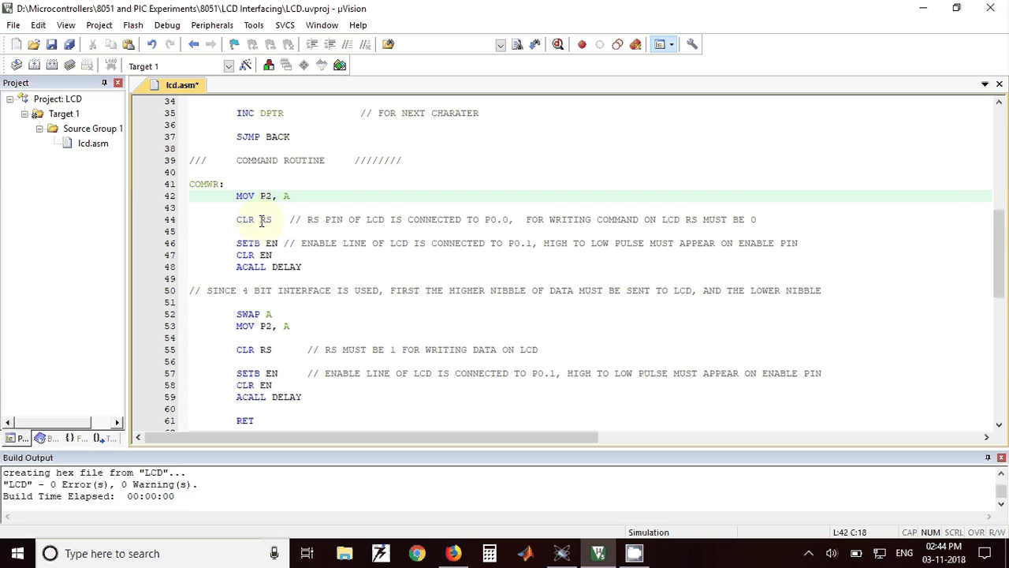
pyautogui.moveTo(236, 220); pyautogui.dragTo(276, 220)
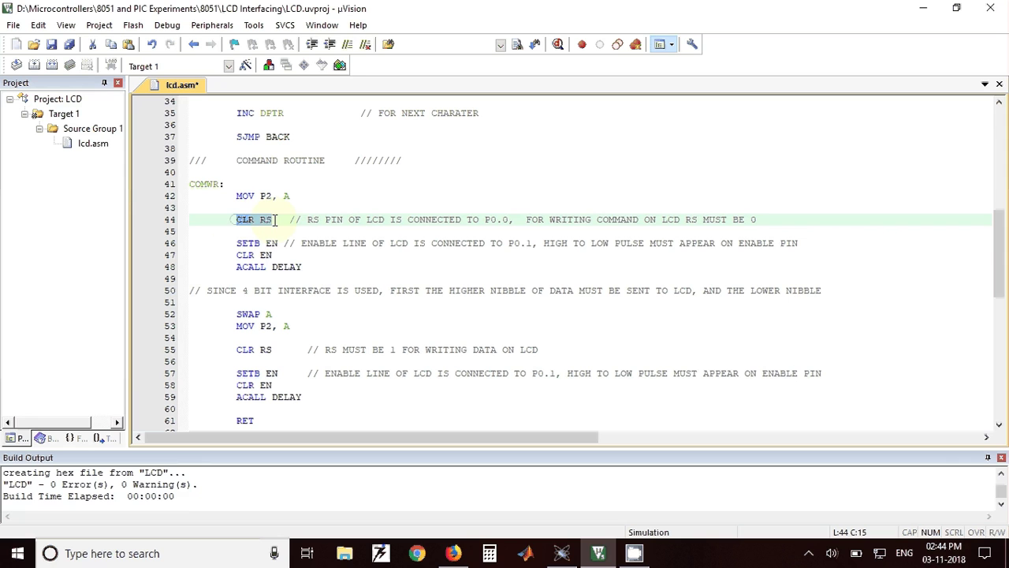
pyautogui.click(276, 219)
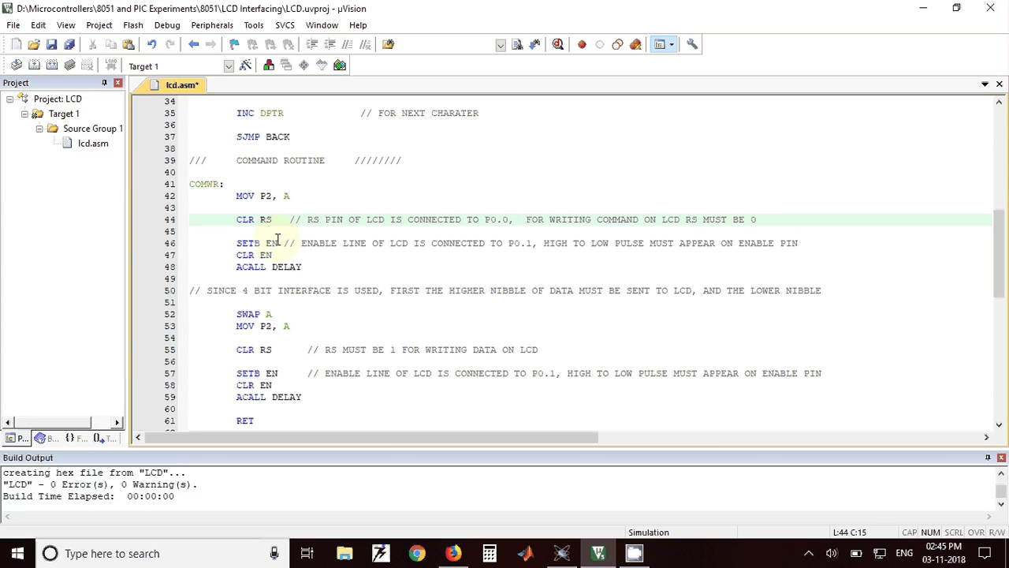
pyautogui.moveTo(236, 243); pyautogui.dragTo(236, 266)
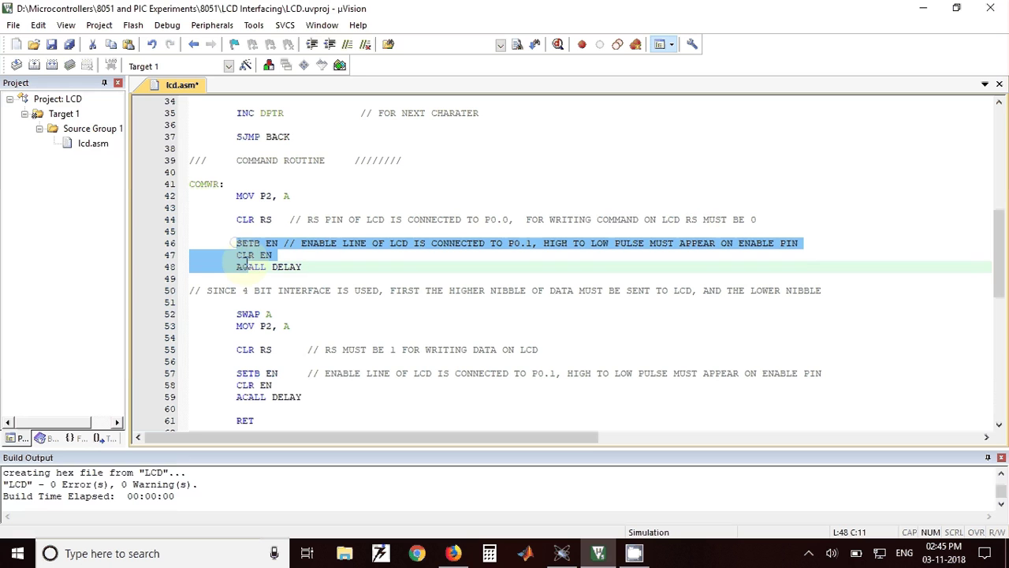
pyautogui.click(306, 273)
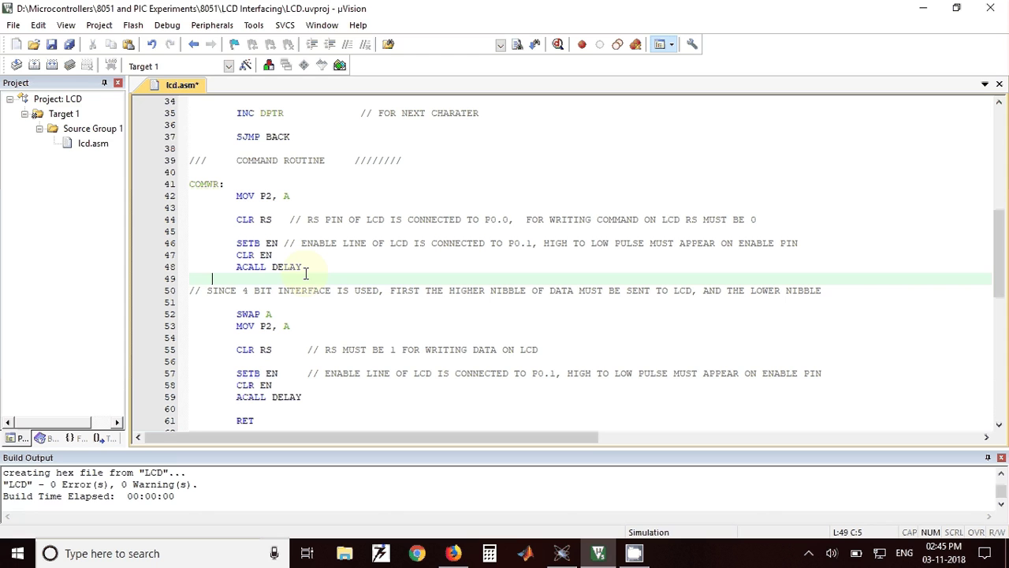
pyautogui.scroll(-2, 306, 273)
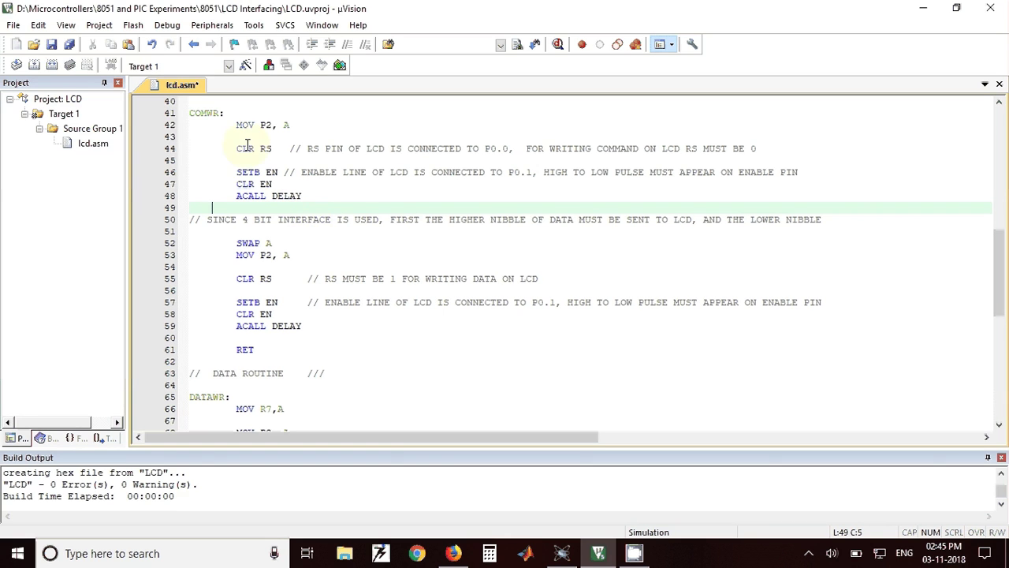
pyautogui.moveTo(237, 125); pyautogui.dragTo(303, 194)
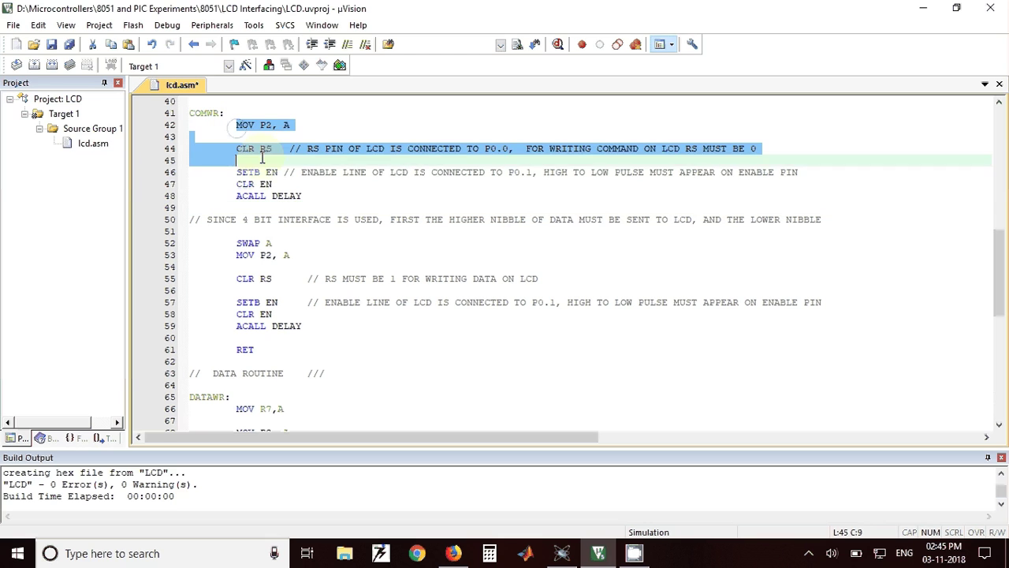
pyautogui.click(314, 197)
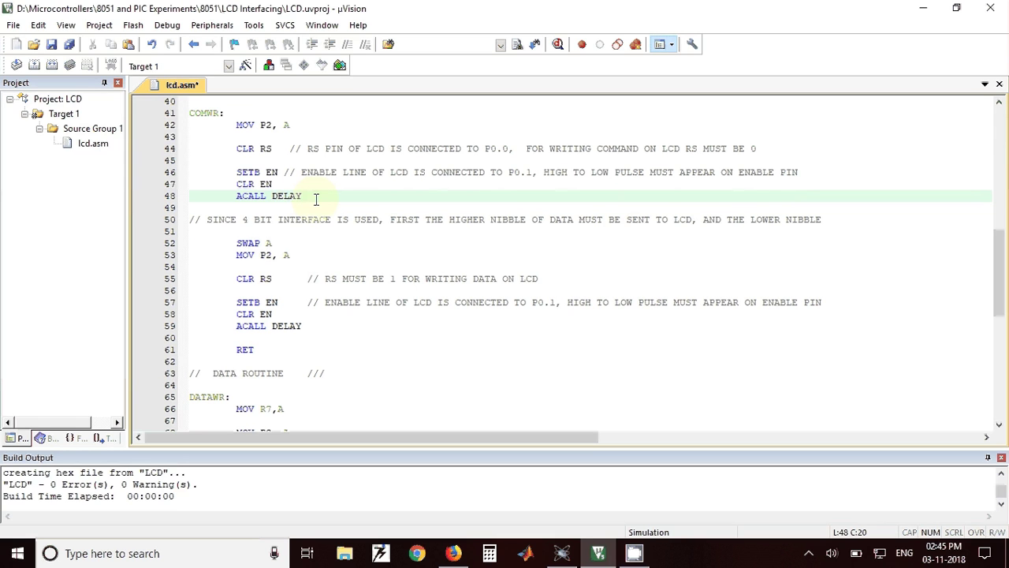
pyautogui.click(235, 243)
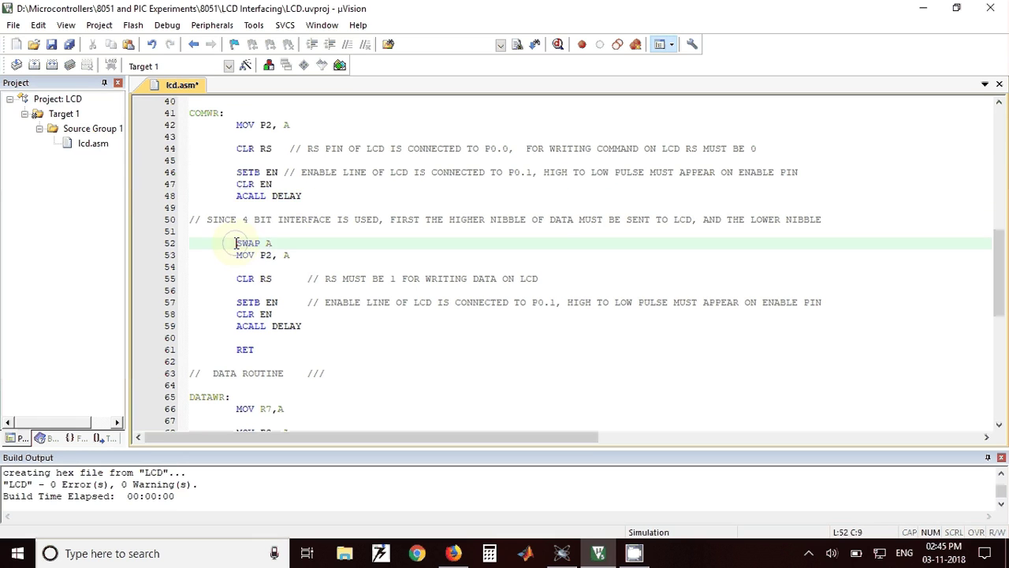
pyautogui.moveTo(235, 243); pyautogui.dragTo(277, 243)
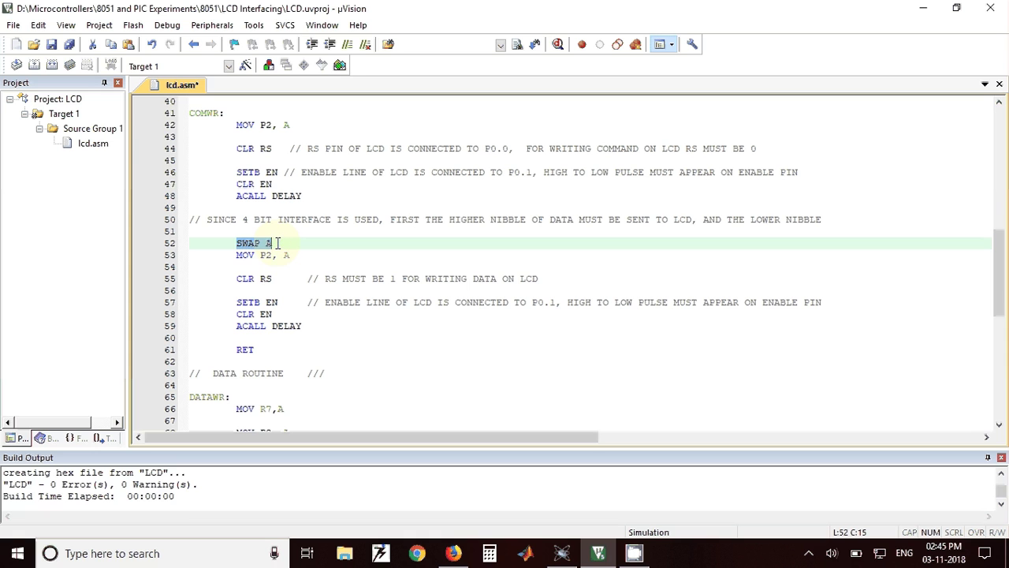
pyautogui.scroll(-2, 278, 243)
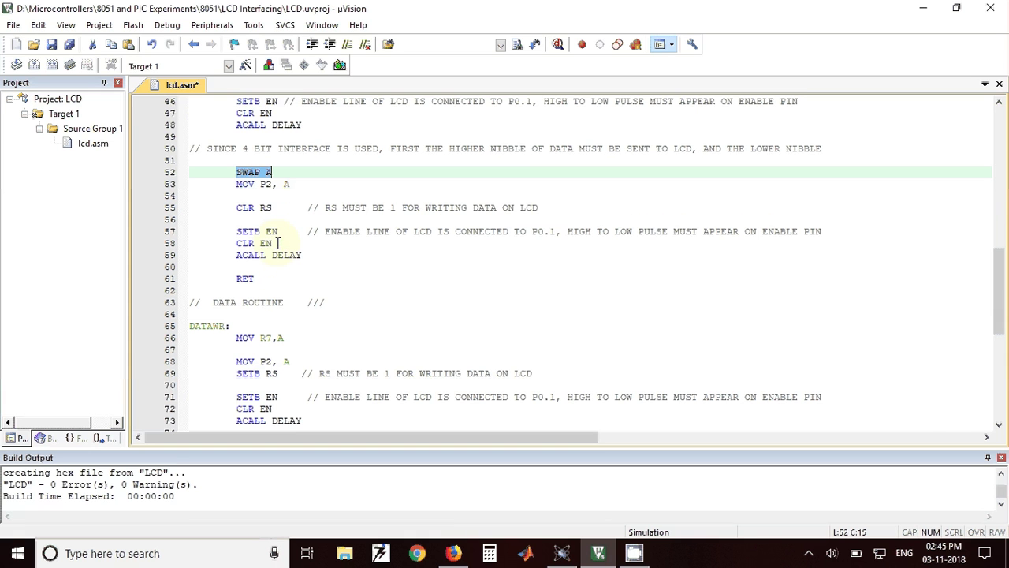
pyautogui.moveTo(236, 183)
pyautogui.mouseDown()
pyautogui.moveTo(270, 231)
pyautogui.moveTo(306, 257)
pyautogui.mouseUp()
pyautogui.click(307, 256)
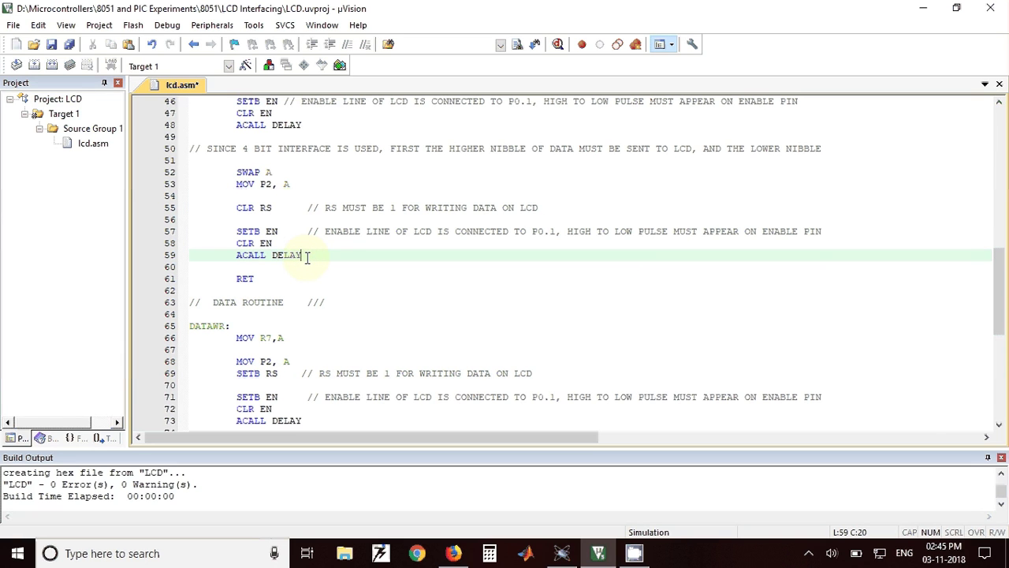
pyautogui.scroll(1, 307, 256)
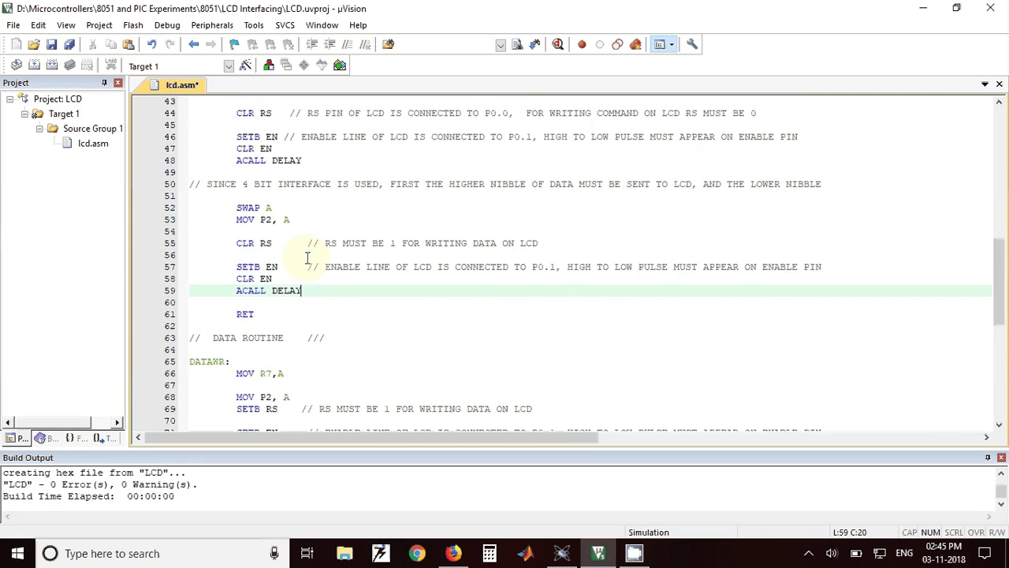
pyautogui.scroll(1, 308, 258)
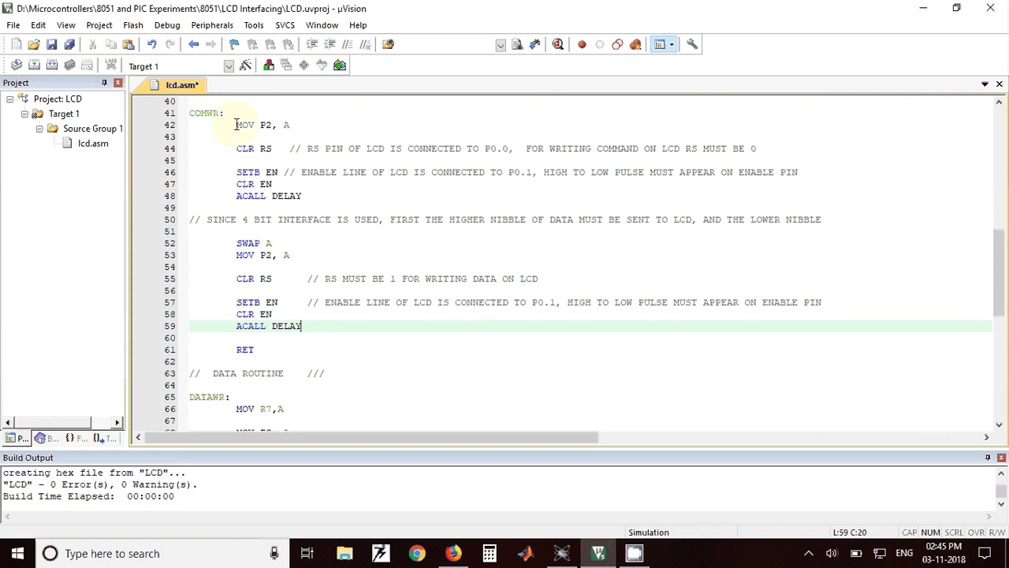
pyautogui.moveTo(235, 125); pyautogui.dragTo(306, 330)
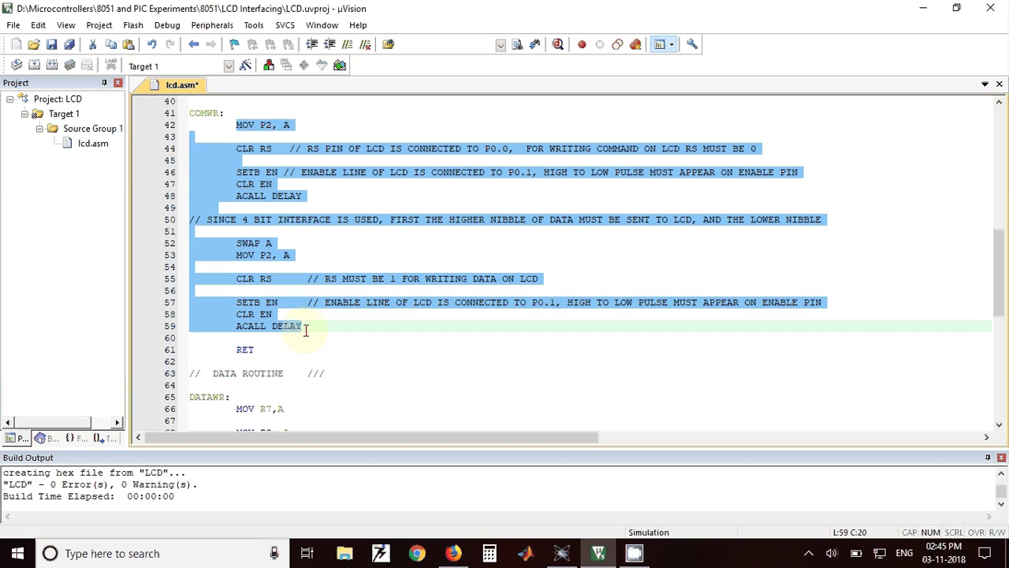
pyautogui.moveTo(254, 349); pyautogui.dragTo(237, 350)
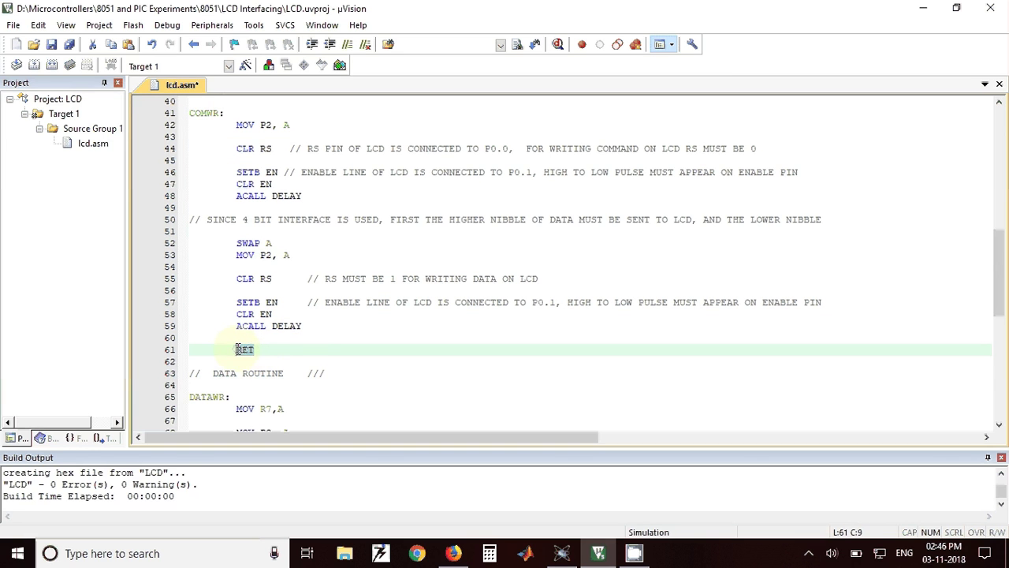
pyautogui.scroll(3, 310, 347)
pyautogui.scroll(3, 309, 347)
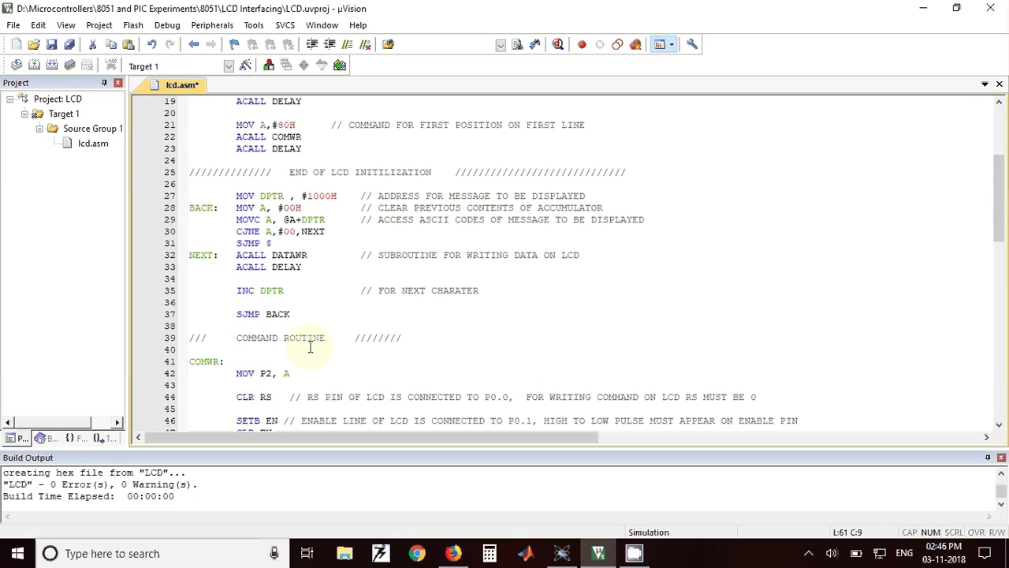
pyautogui.scroll(2, 310, 347)
pyautogui.scroll(5, 309, 346)
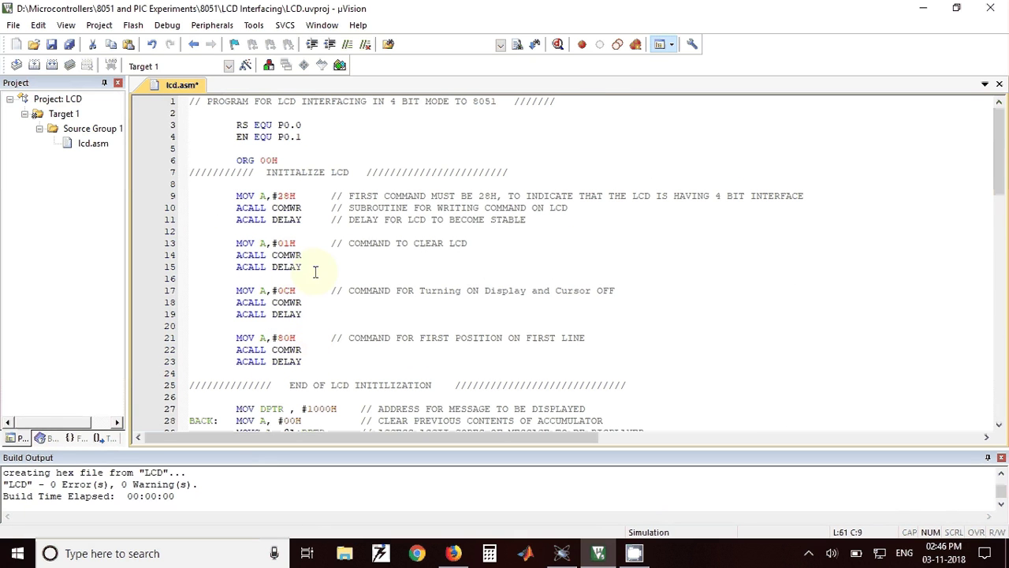
pyautogui.click(237, 219)
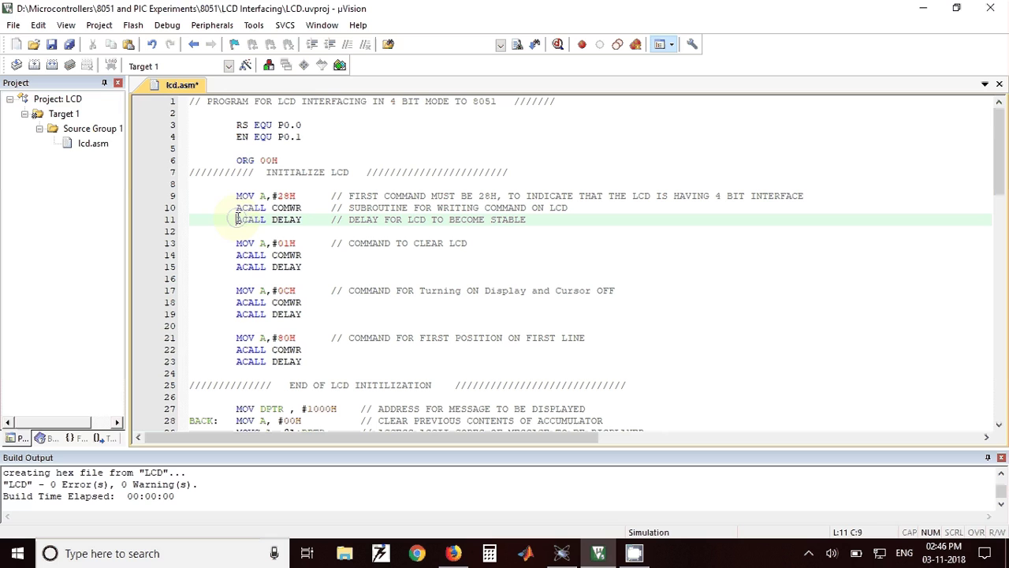
pyautogui.moveTo(237, 220); pyautogui.dragTo(302, 220)
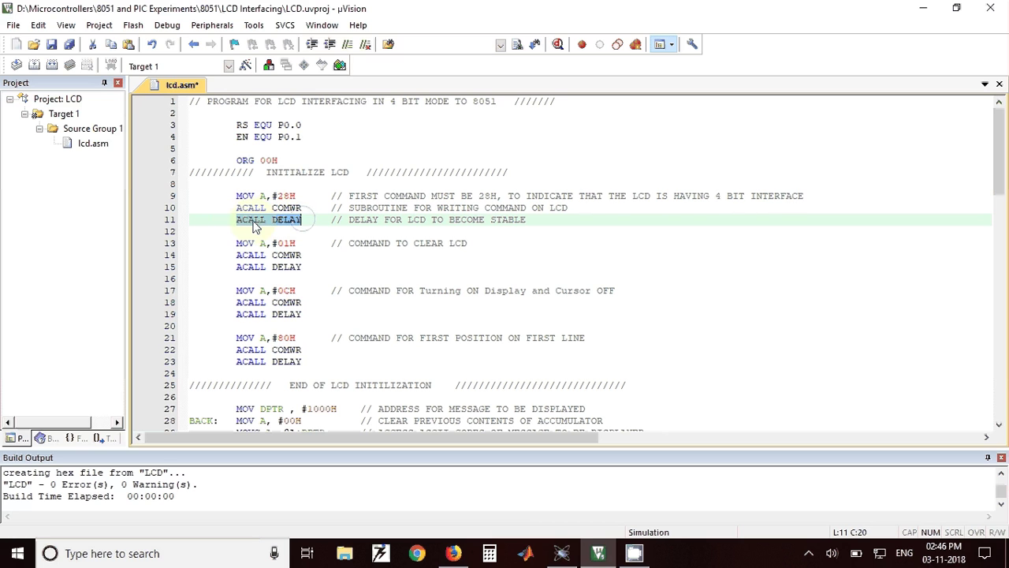
pyautogui.click(253, 220)
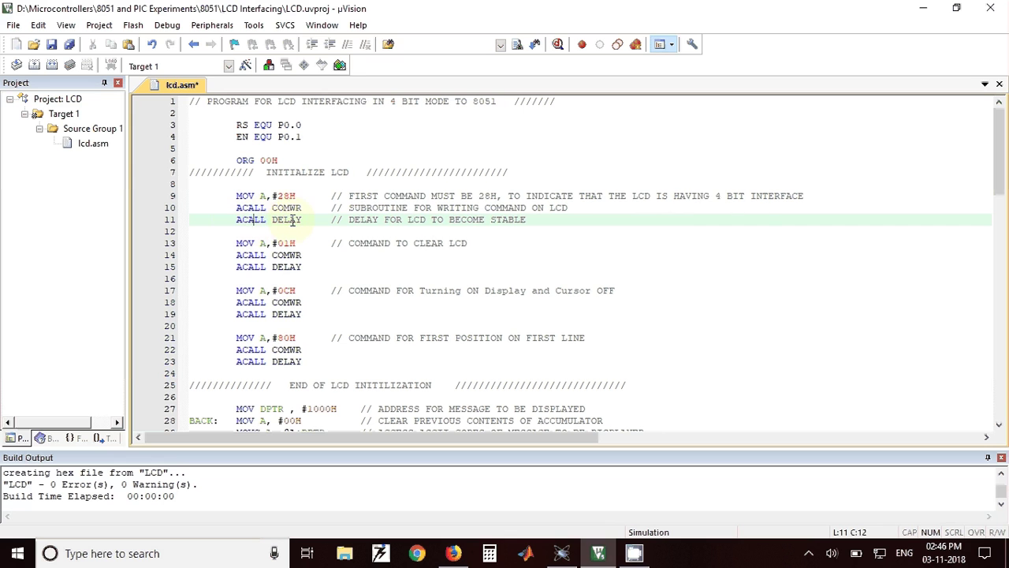
pyautogui.scroll(-2, 291, 220)
pyautogui.scroll(-6, 292, 220)
pyautogui.scroll(-4, 292, 220)
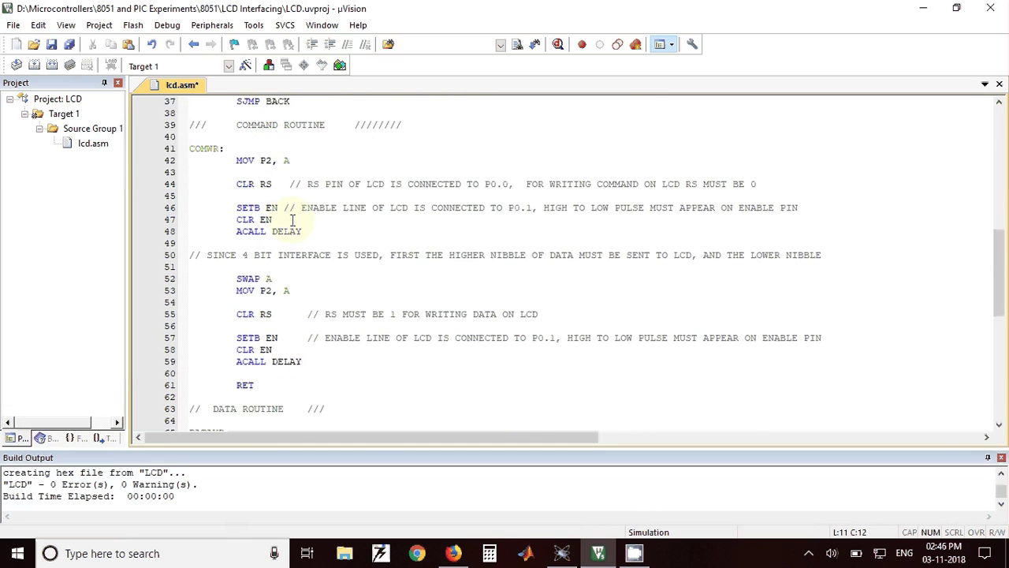
pyautogui.scroll(-7, 291, 220)
pyautogui.scroll(-5, 292, 220)
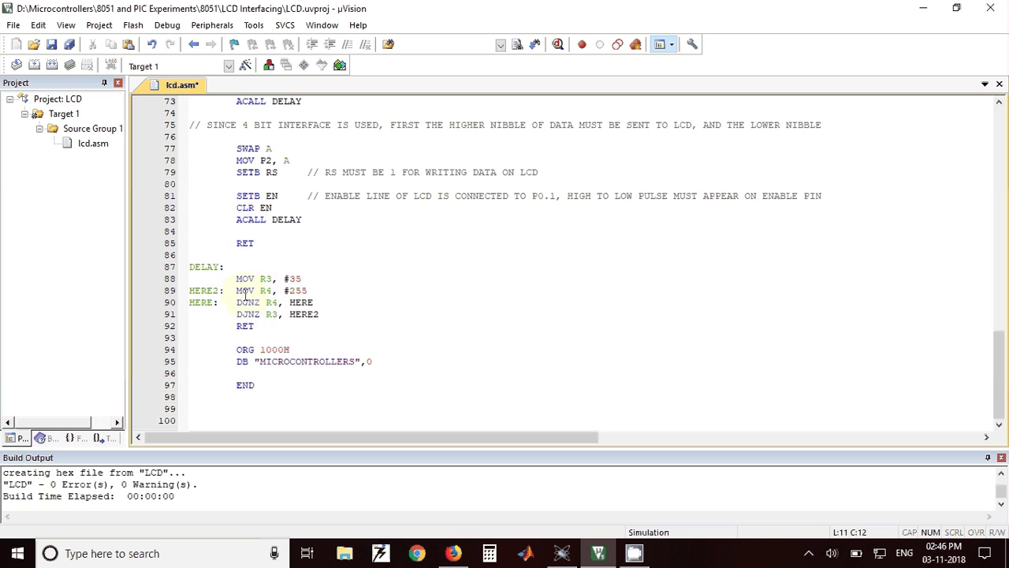
pyautogui.scroll(10, 268, 313)
pyautogui.scroll(6, 268, 313)
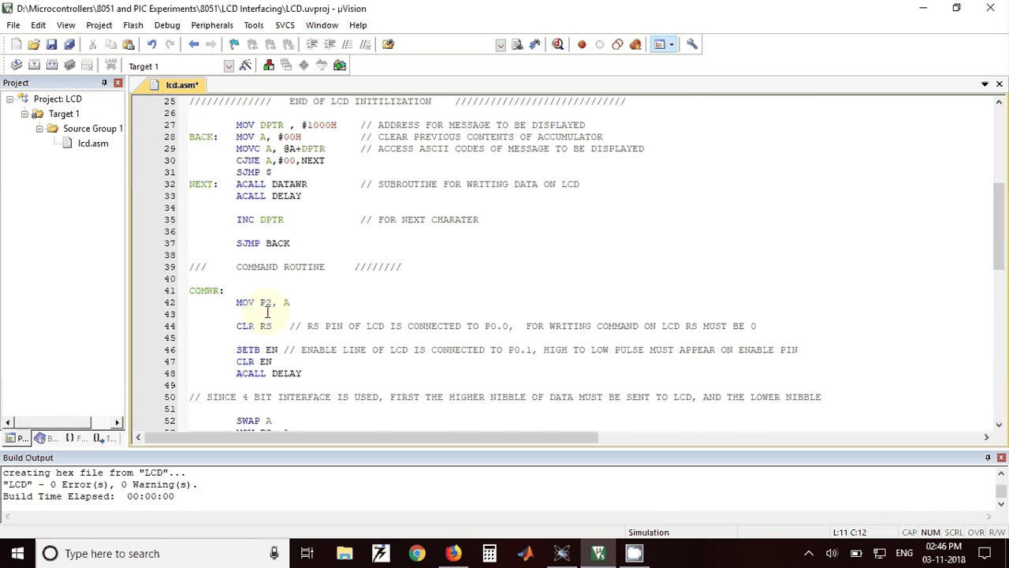
pyautogui.scroll(3, 268, 313)
pyautogui.scroll(3, 268, 313)
pyautogui.scroll(1, 269, 313)
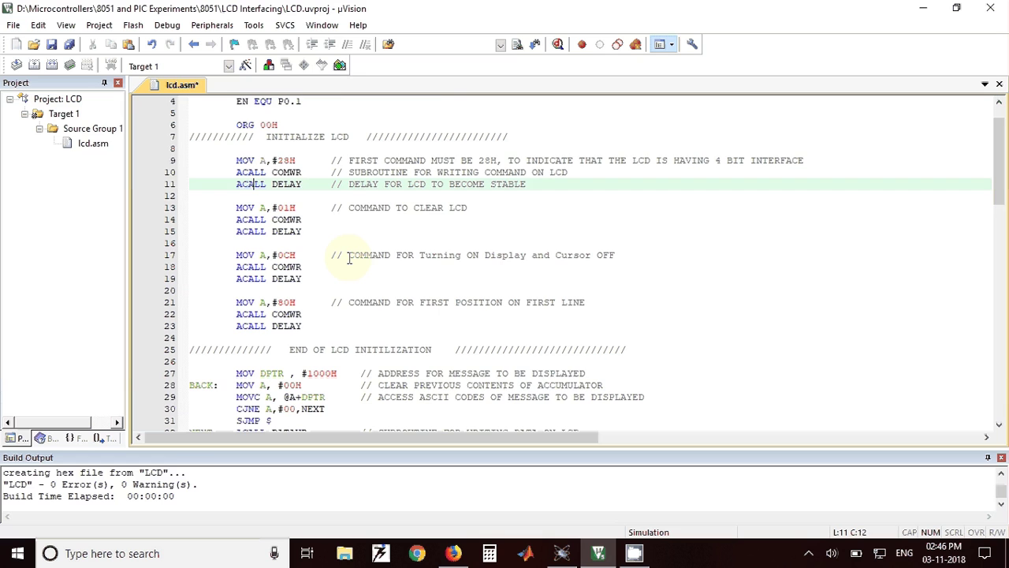
pyautogui.scroll(-1, 349, 257)
pyautogui.scroll(-1, 349, 258)
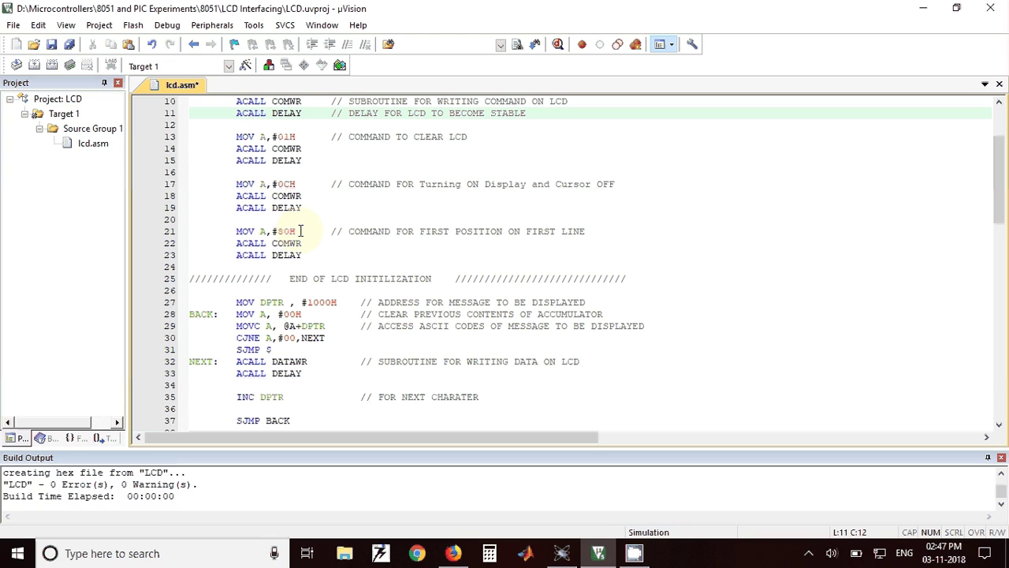
pyautogui.moveTo(271, 243); pyautogui.dragTo(306, 243)
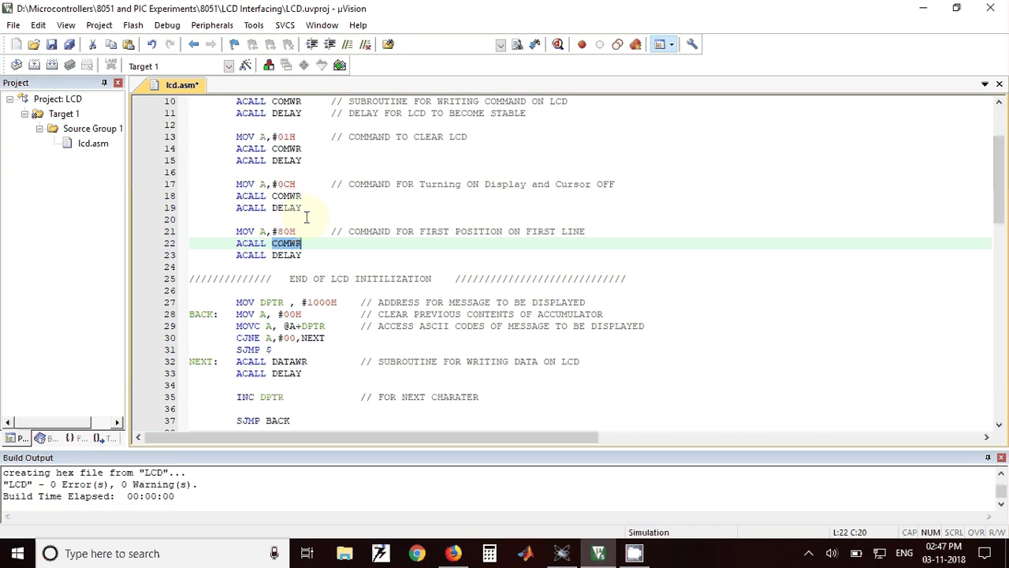
pyautogui.scroll(-4, 307, 217)
pyautogui.scroll(-1, 309, 206)
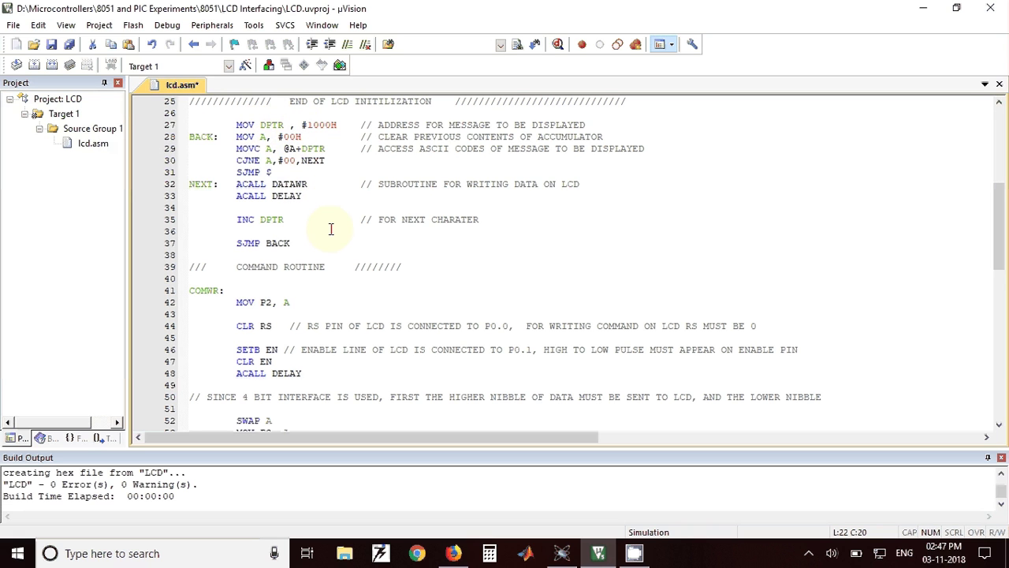
pyautogui.scroll(-1, 331, 228)
pyautogui.scroll(-1, 331, 229)
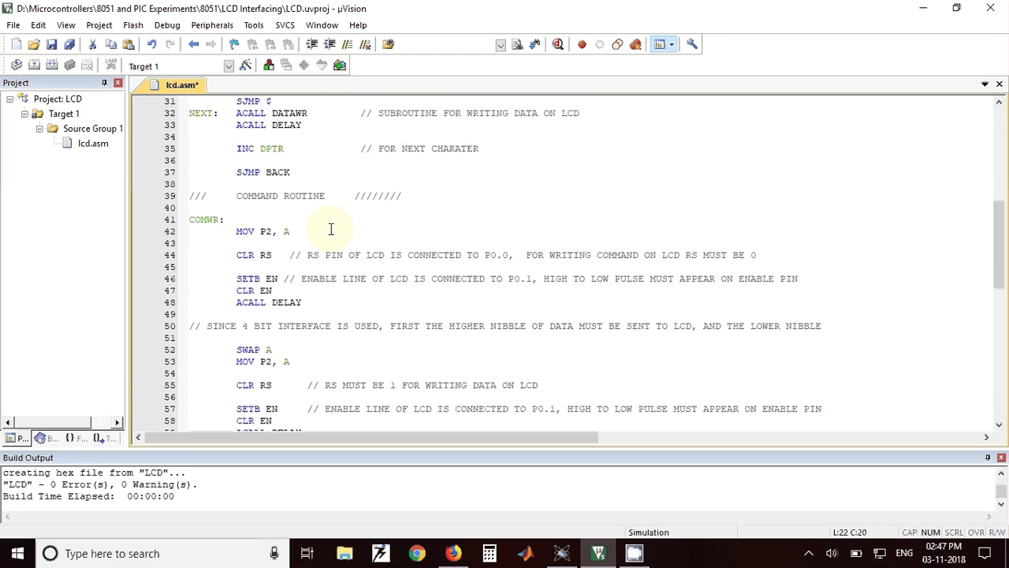
pyautogui.scroll(-4, 331, 229)
pyautogui.scroll(-2, 332, 229)
pyautogui.scroll(-3, 331, 229)
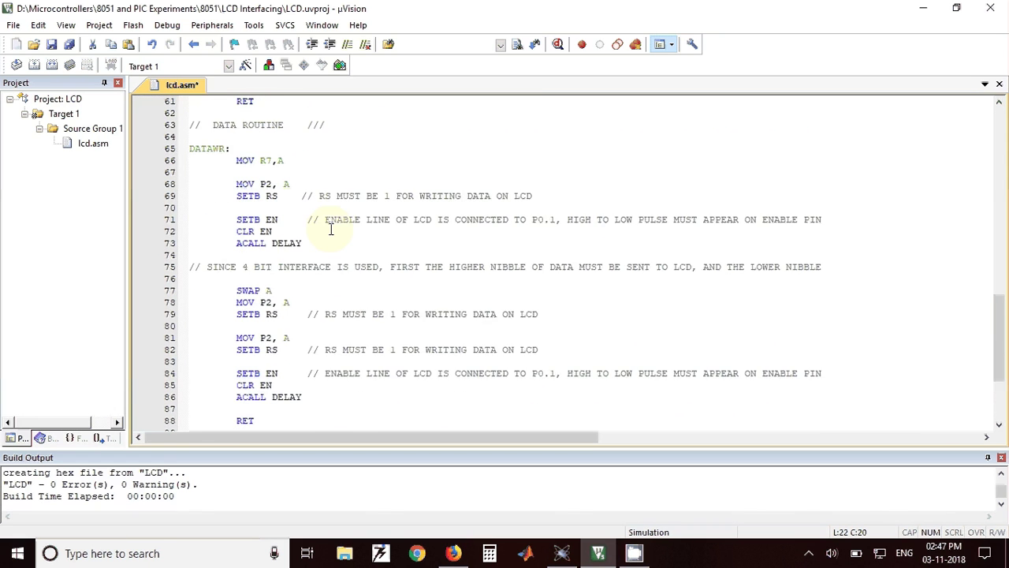
pyautogui.scroll(-3, 331, 228)
pyautogui.scroll(-2, 331, 229)
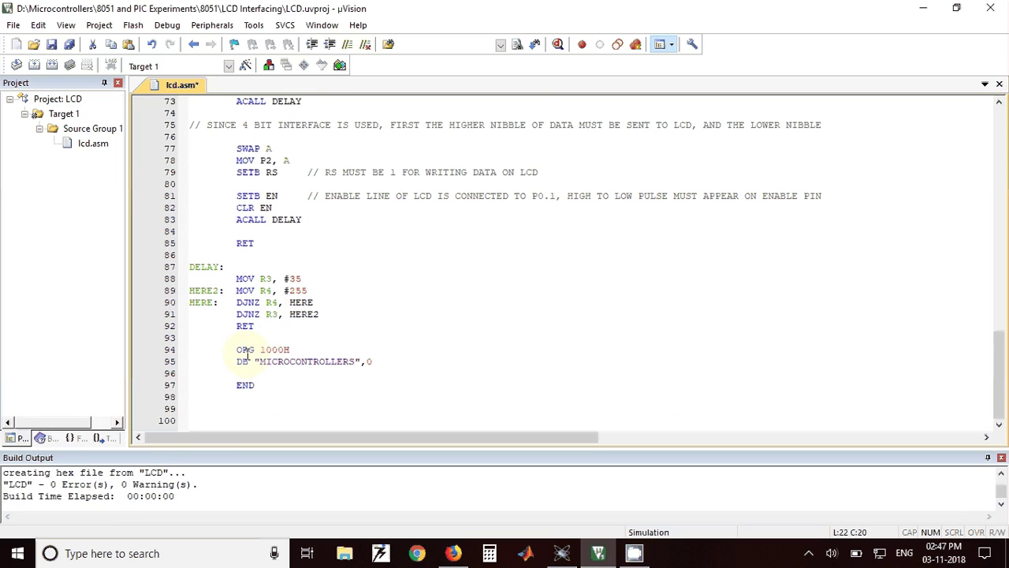
pyautogui.moveTo(237, 351); pyautogui.dragTo(293, 350)
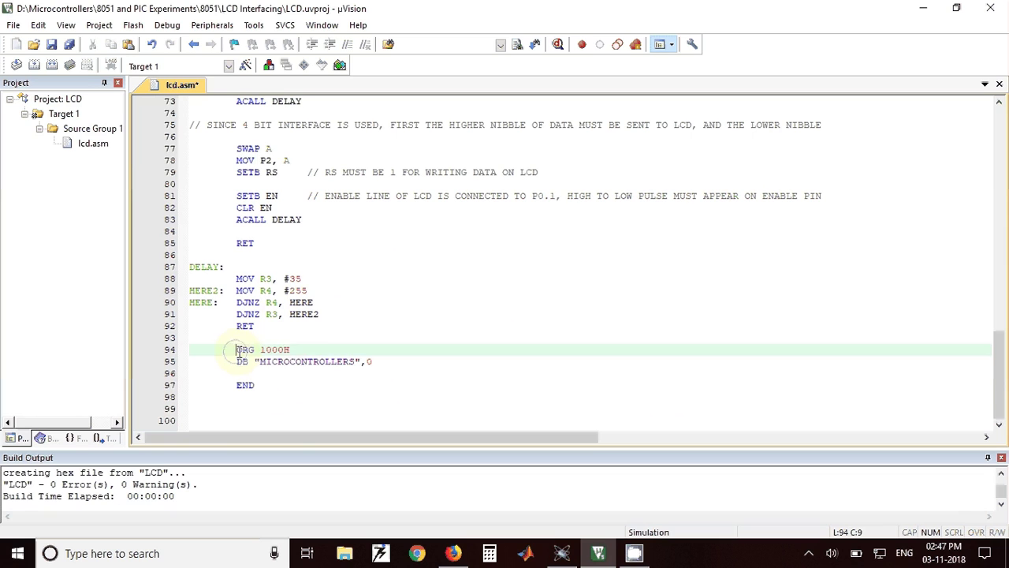
pyautogui.click(276, 361)
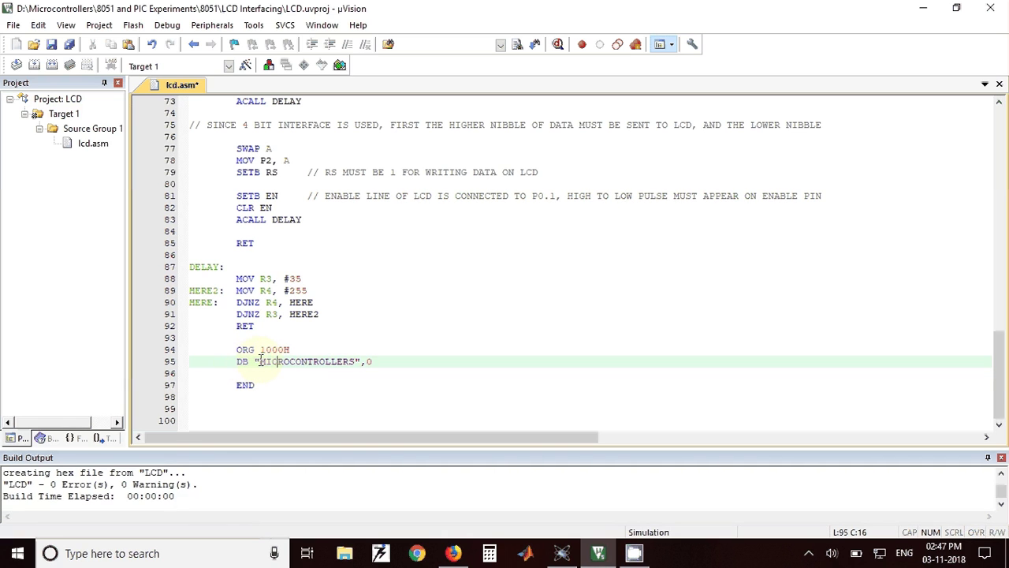
pyautogui.moveTo(260, 361); pyautogui.dragTo(355, 364)
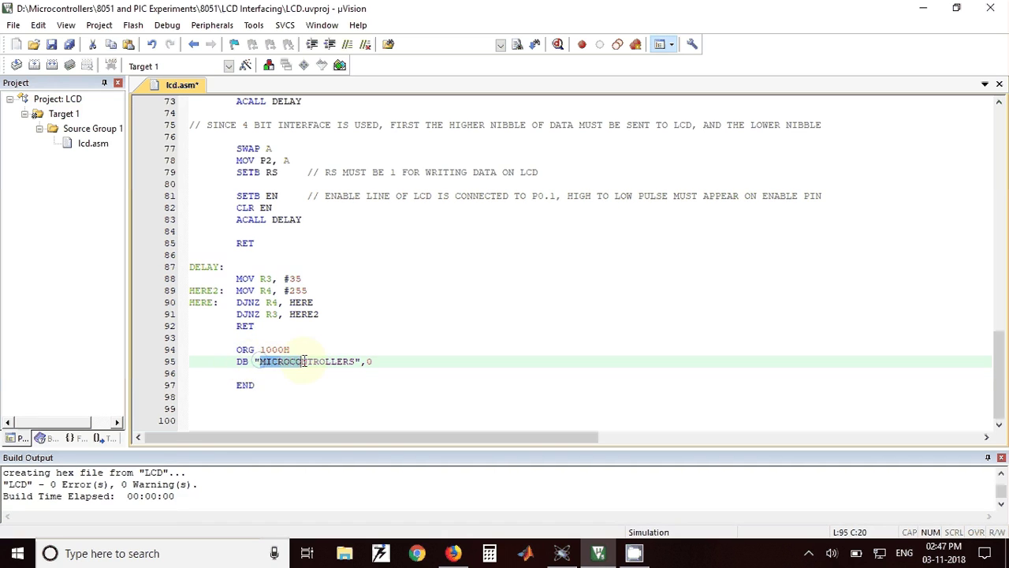
pyautogui.click(373, 361)
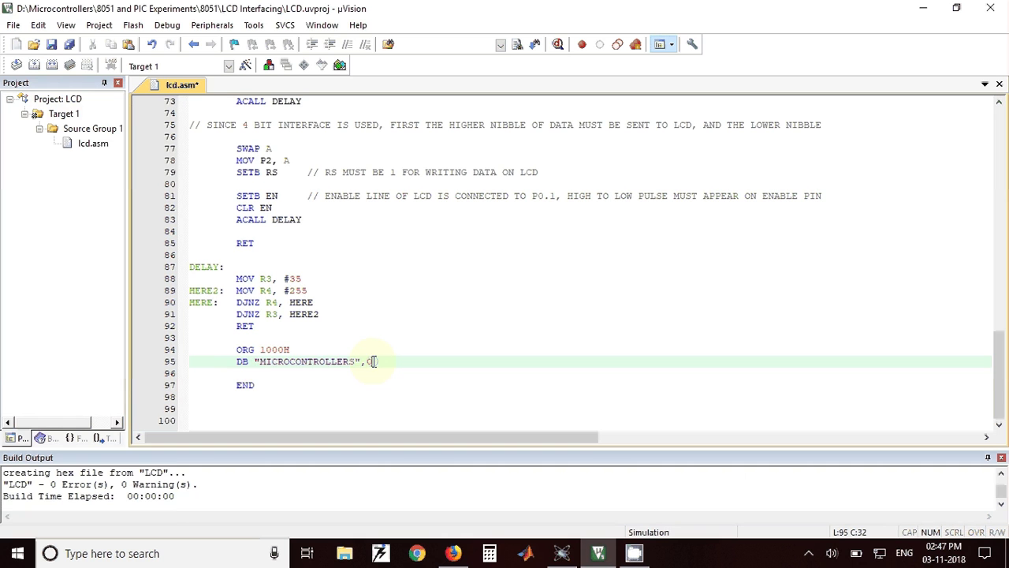
pyautogui.scroll(12, 373, 361)
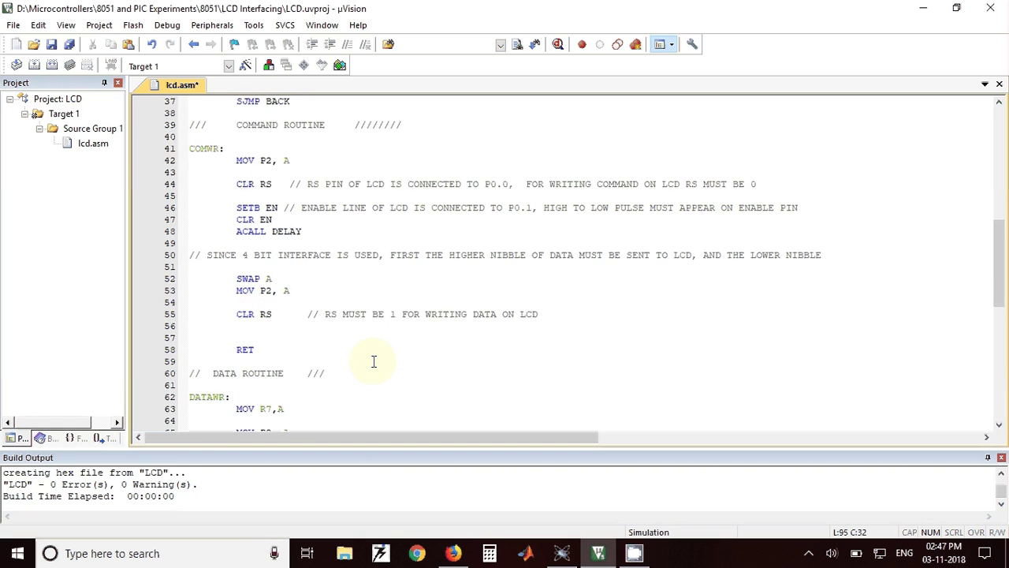
pyautogui.scroll(2, 373, 361)
pyautogui.scroll(6, 373, 361)
pyautogui.scroll(4, 374, 361)
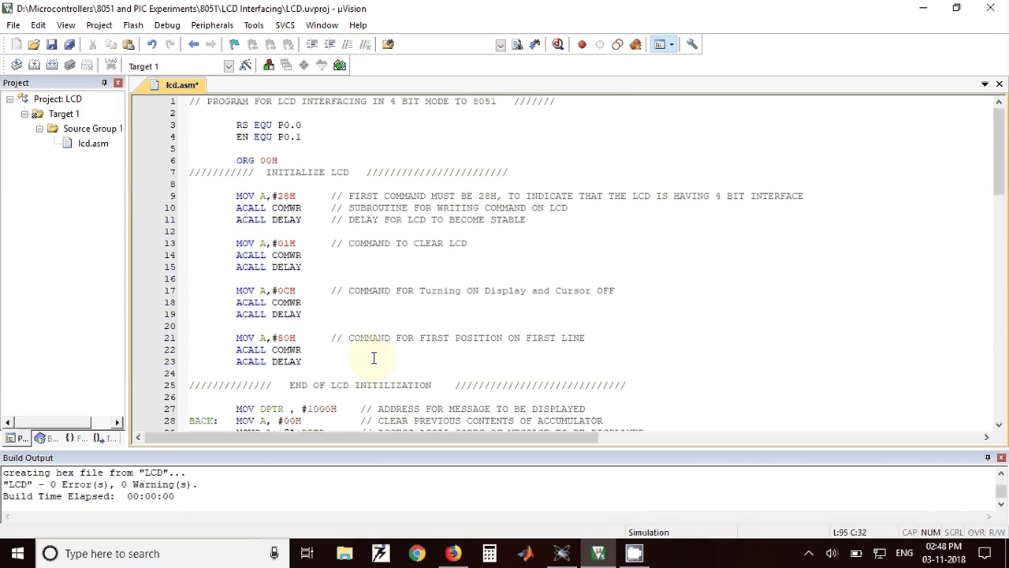
pyautogui.scroll(-3, 373, 359)
pyautogui.scroll(-1, 367, 361)
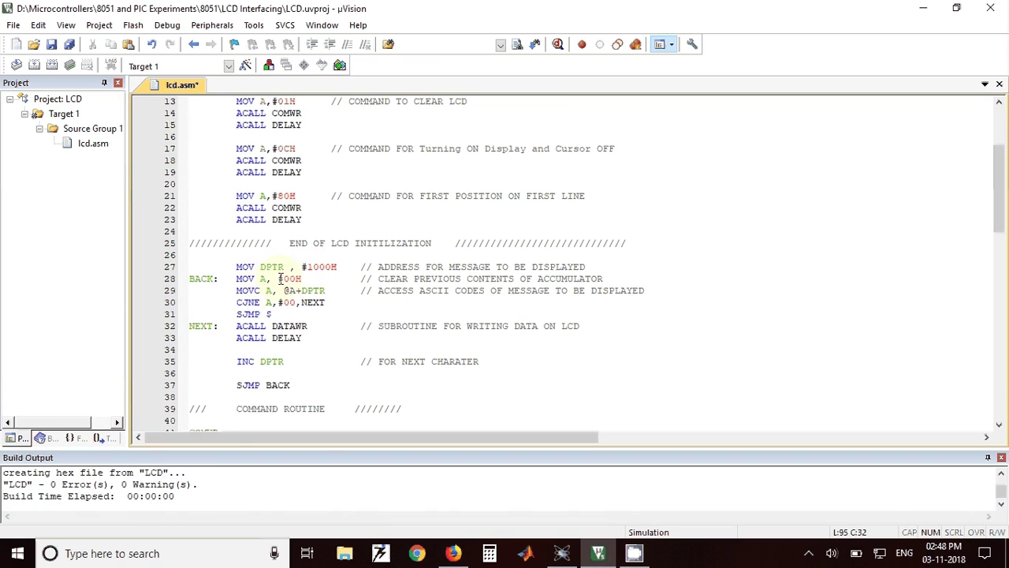
pyautogui.scroll(-1, 286, 278)
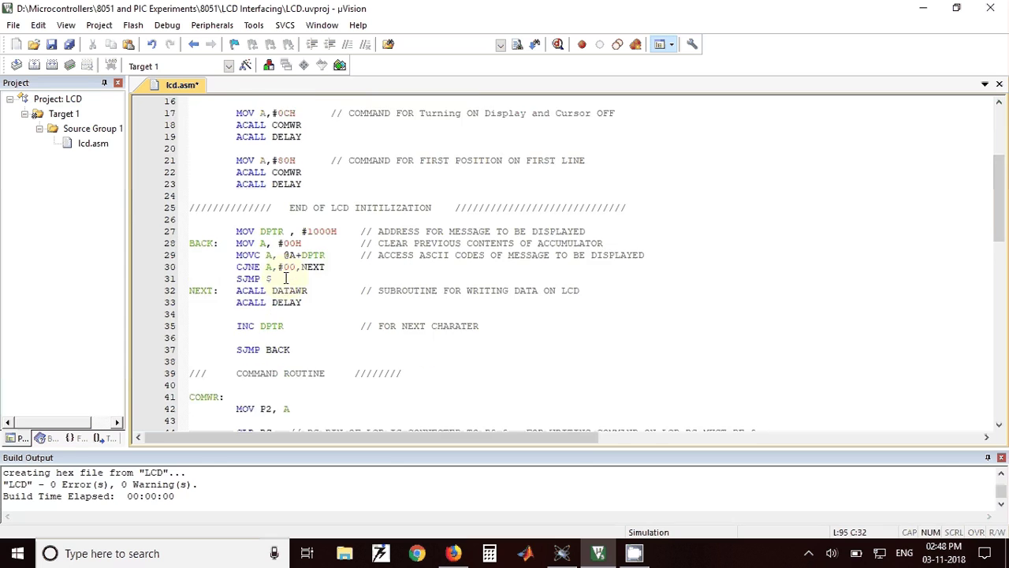
pyautogui.scroll(-1, 286, 279)
pyautogui.click(236, 220)
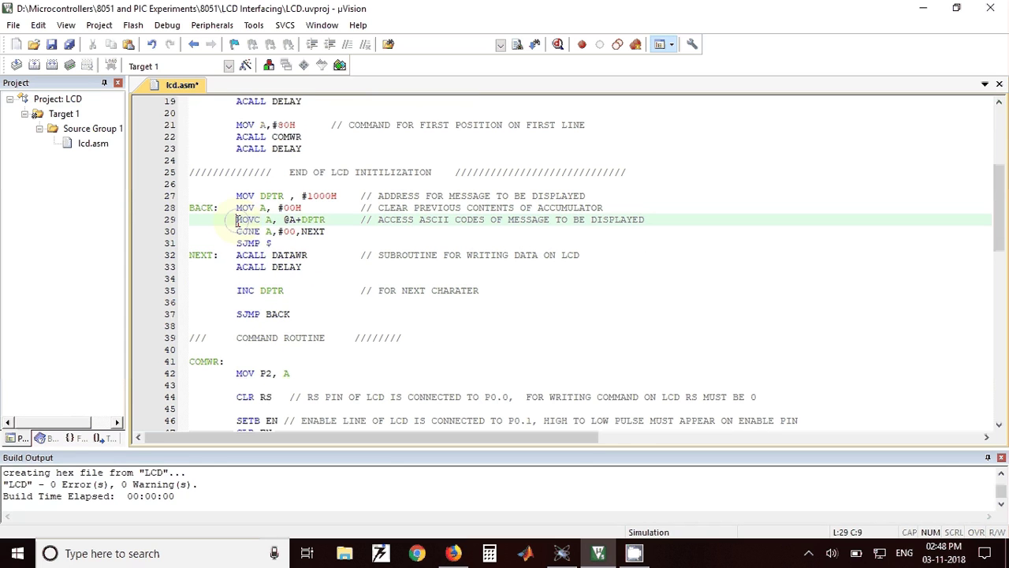
pyautogui.doubleClick(238, 220)
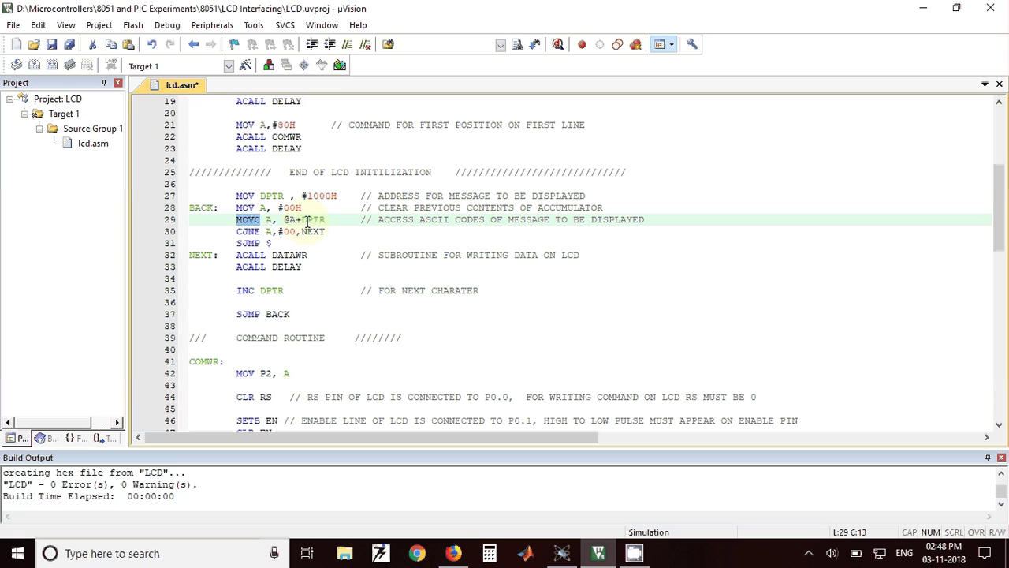
pyautogui.click(307, 221)
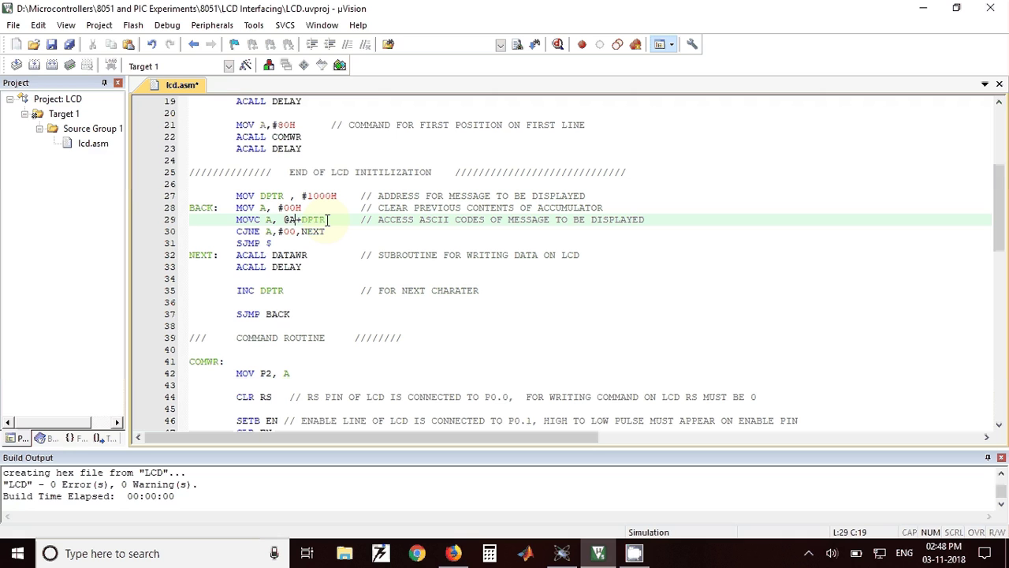
pyautogui.click(271, 220)
pyautogui.moveTo(235, 231); pyautogui.dragTo(327, 231)
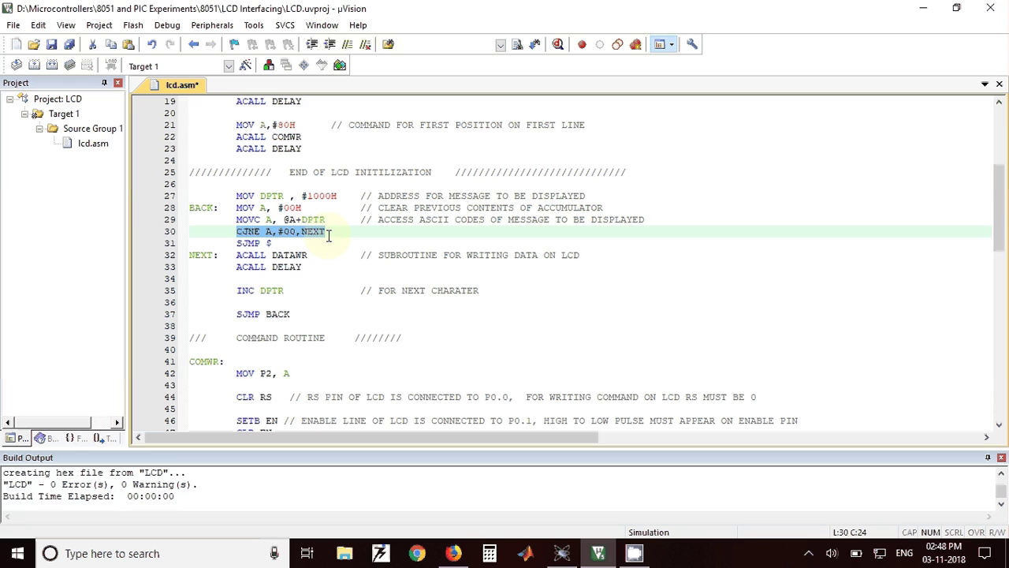
pyautogui.click(328, 235)
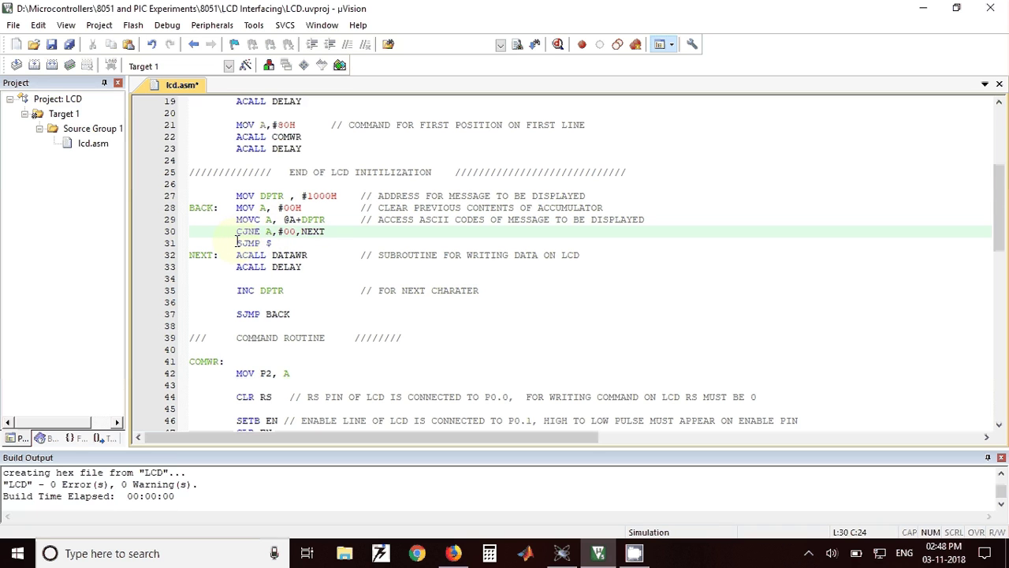
pyautogui.moveTo(237, 242); pyautogui.dragTo(273, 243)
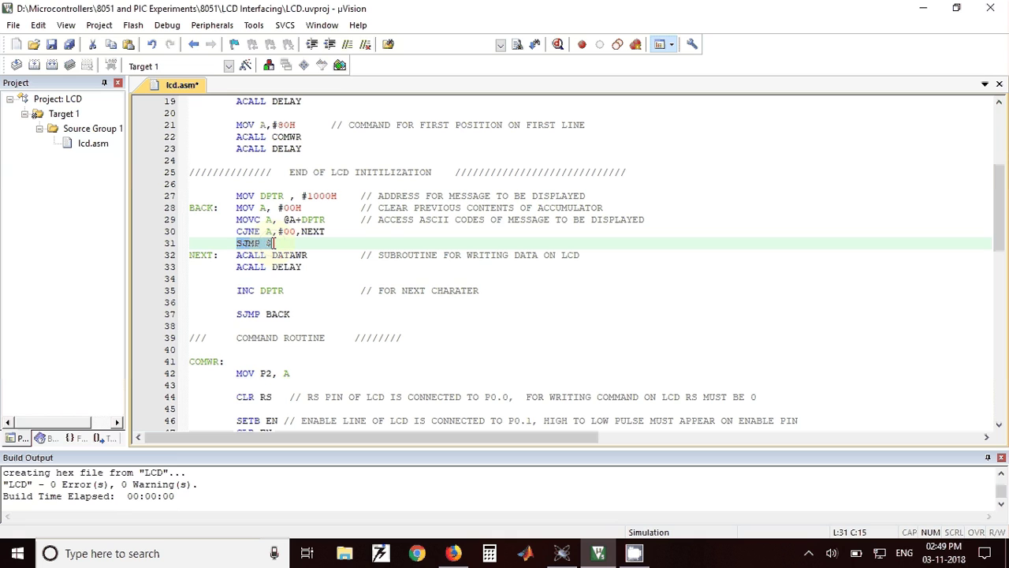
pyautogui.click(274, 244)
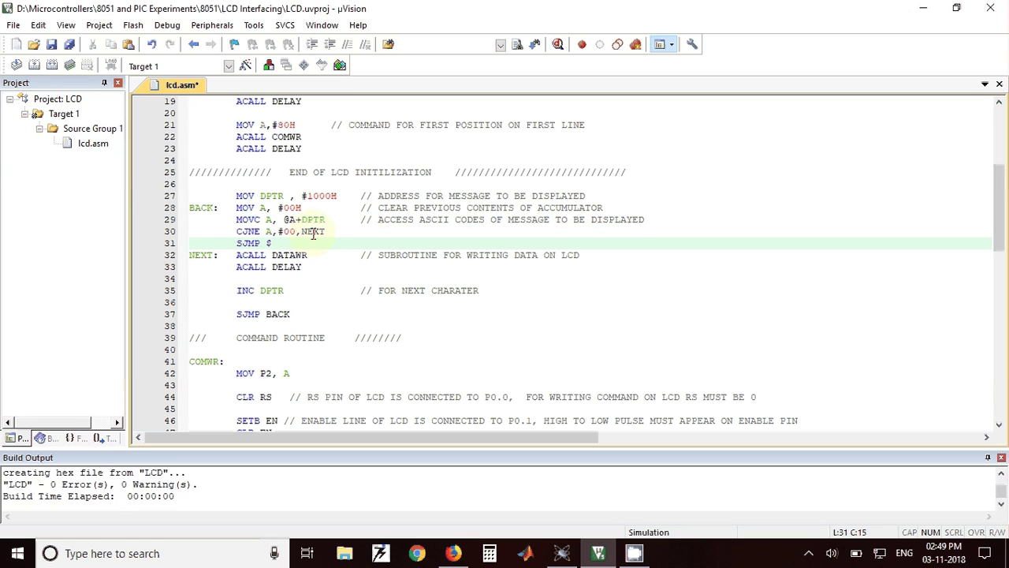
pyautogui.doubleClick(313, 231)
pyautogui.doubleClick(201, 255)
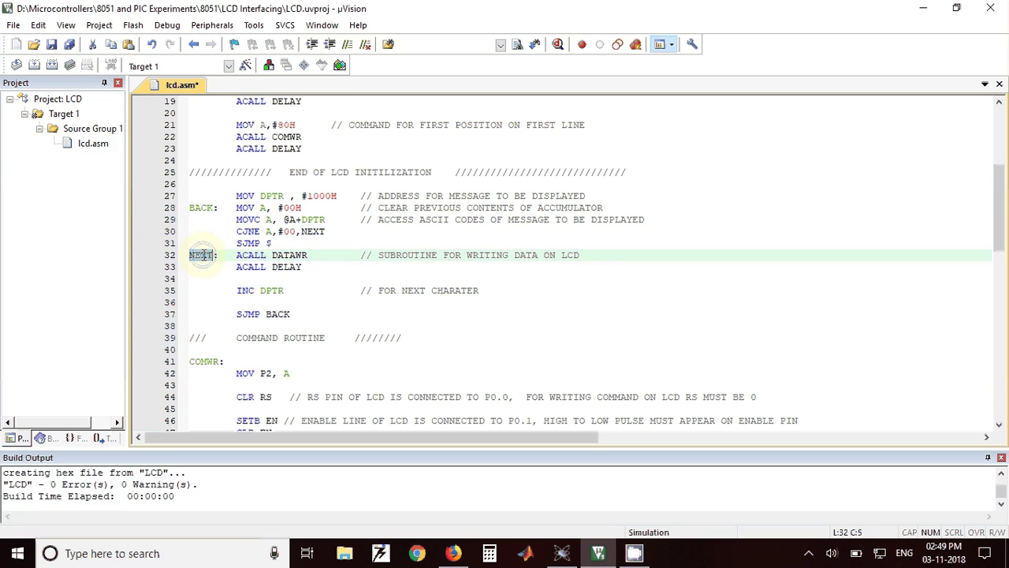
pyautogui.scroll(-2, 202, 258)
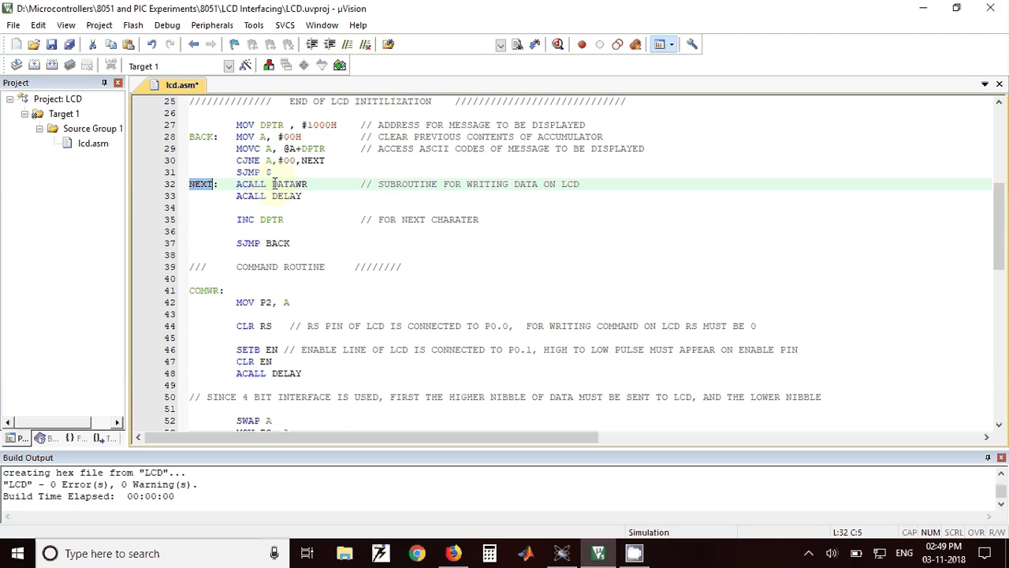
pyautogui.moveTo(274, 184); pyautogui.dragTo(308, 184)
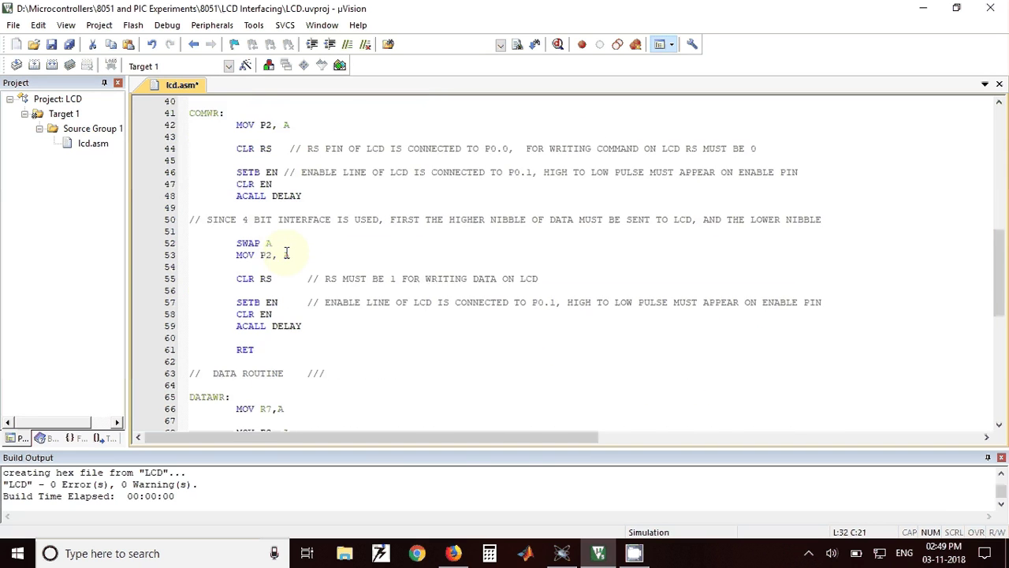
pyautogui.scroll(-1, 286, 252)
pyautogui.scroll(-3, 286, 253)
pyautogui.scroll(-1, 287, 252)
pyautogui.scroll(-2, 286, 252)
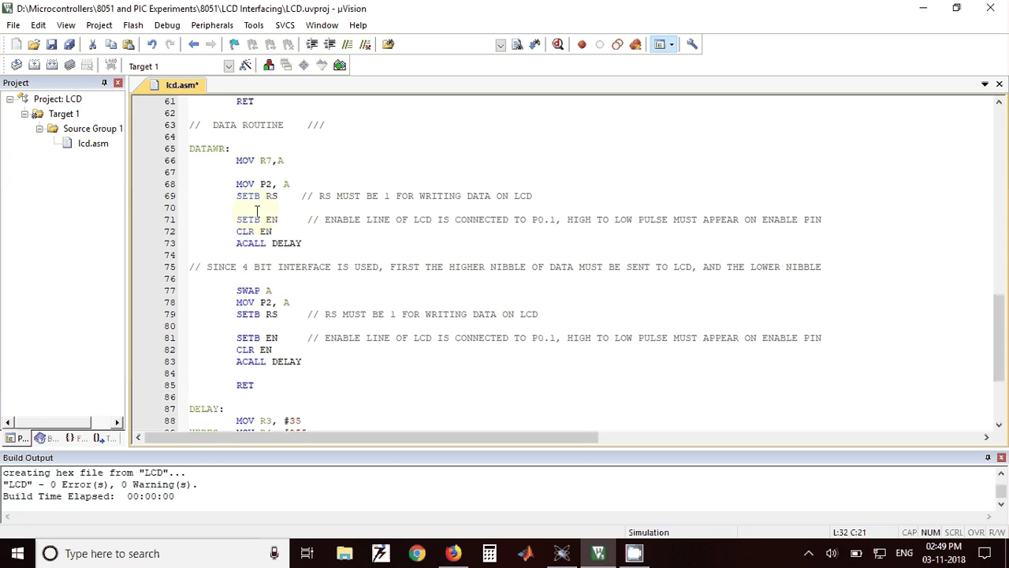
pyautogui.moveTo(236, 195); pyautogui.dragTo(272, 197)
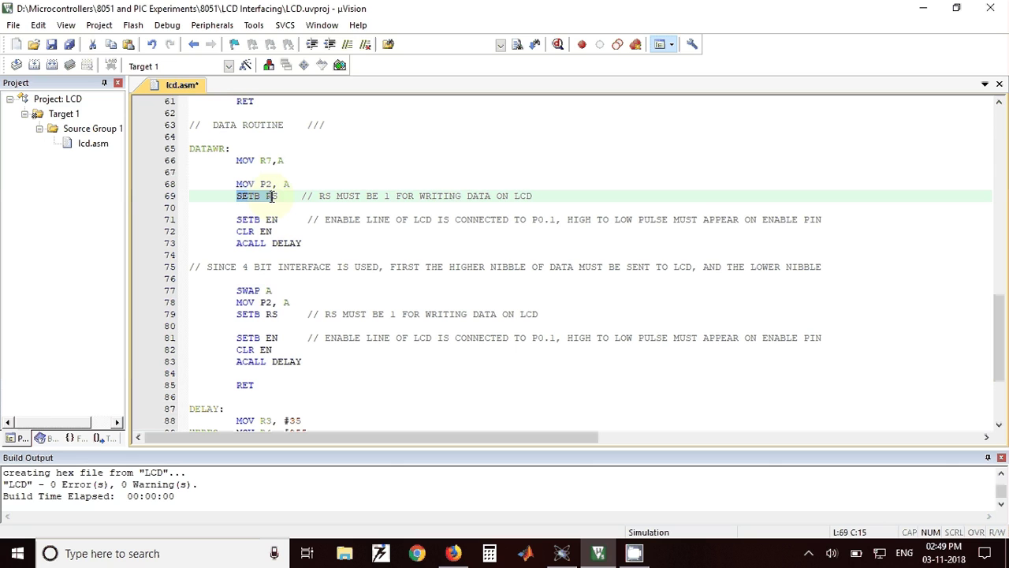
pyautogui.moveTo(271, 197); pyautogui.dragTo(280, 196)
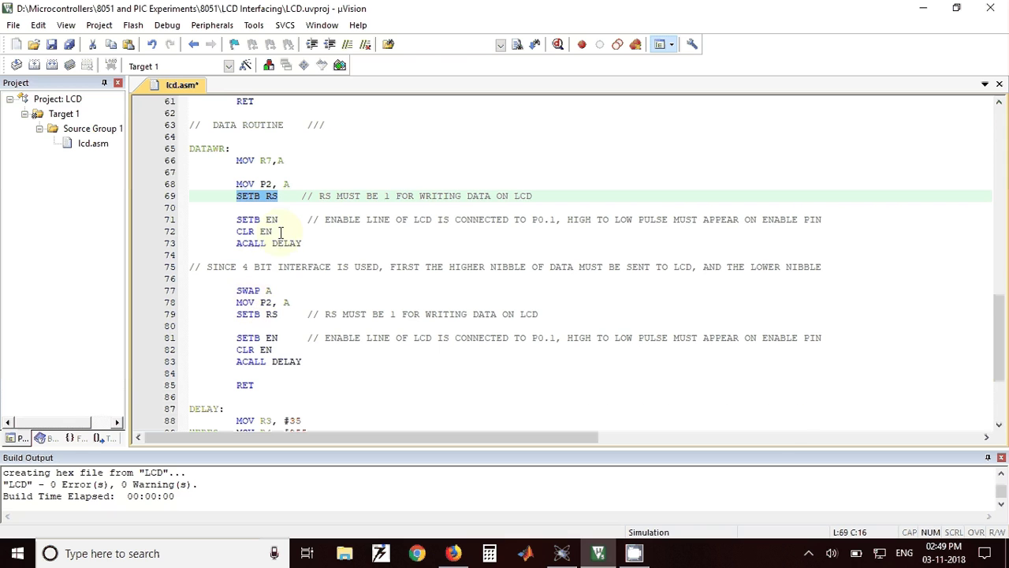
pyautogui.scroll(8, 280, 233)
pyautogui.scroll(6, 280, 234)
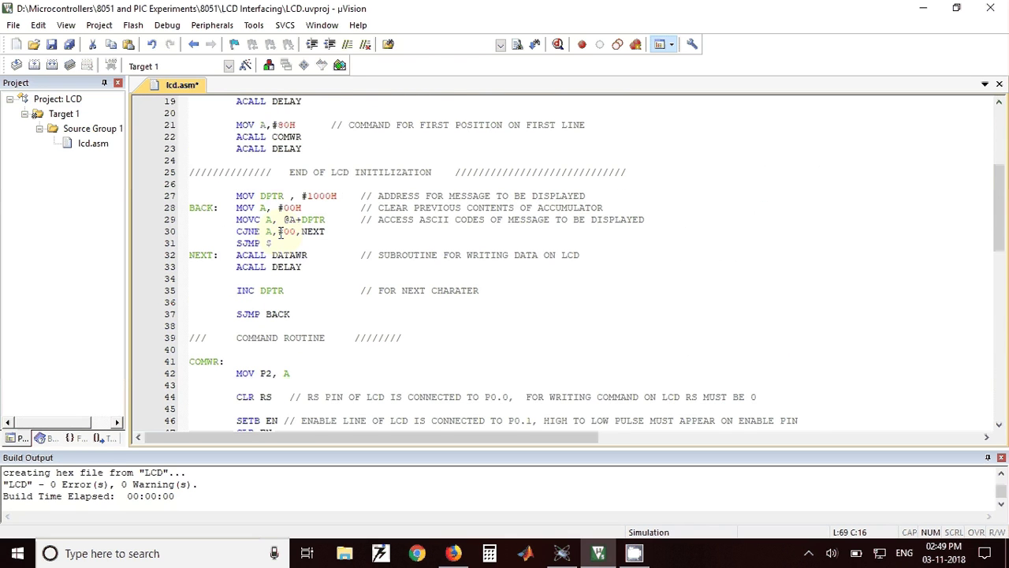
pyautogui.scroll(-2, 280, 233)
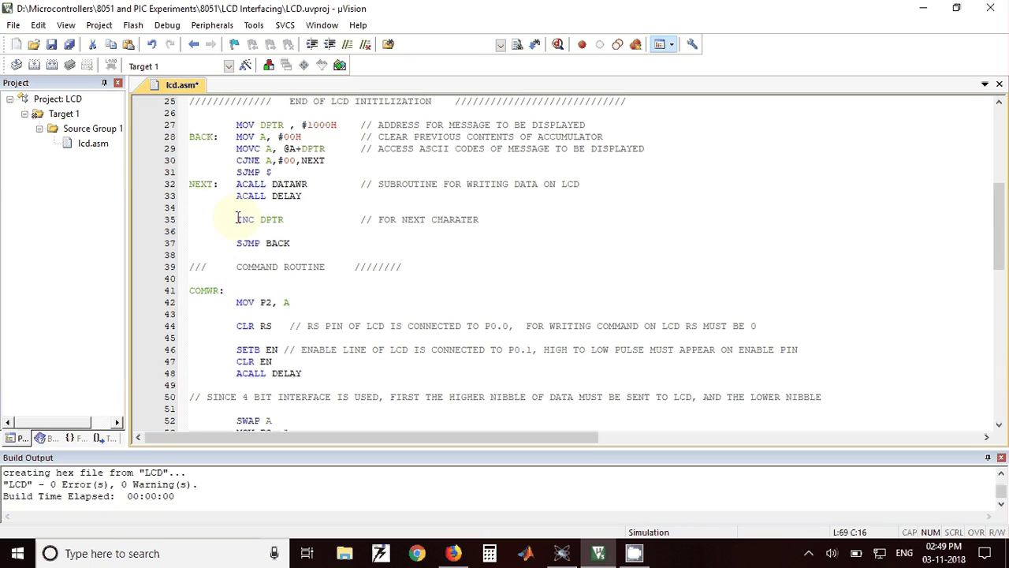
pyautogui.moveTo(238, 218); pyautogui.dragTo(281, 218)
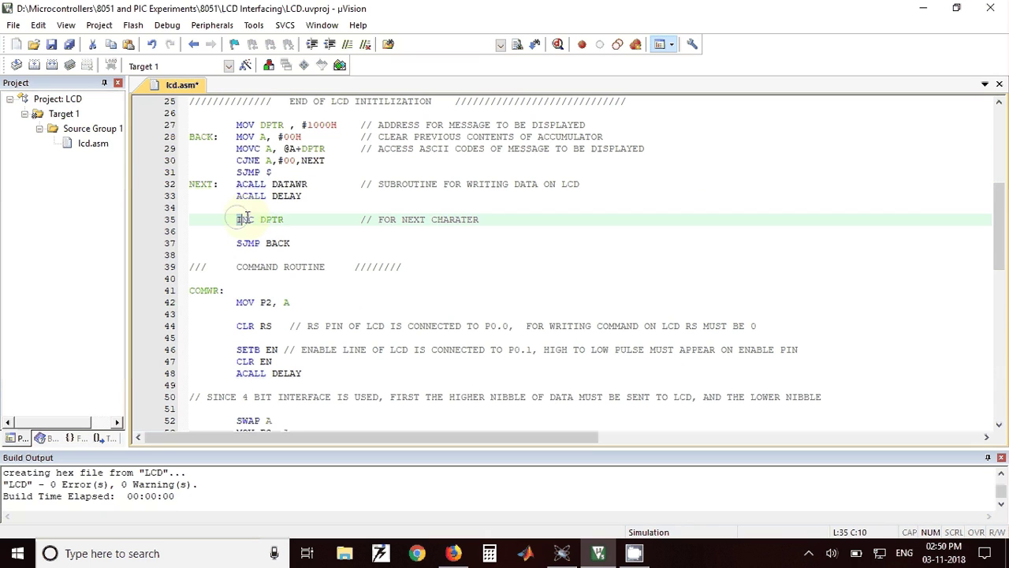
# Rebuild the LCD project so the hex file regenerates with 0 errors and 0 warnings.
pyautogui.click(281, 219)
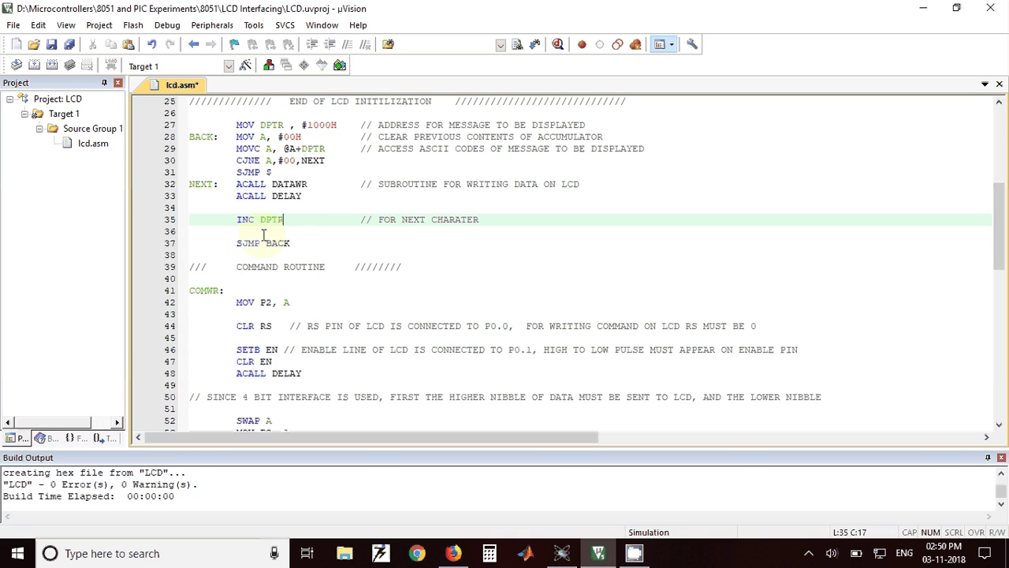
pyautogui.click(52, 67)
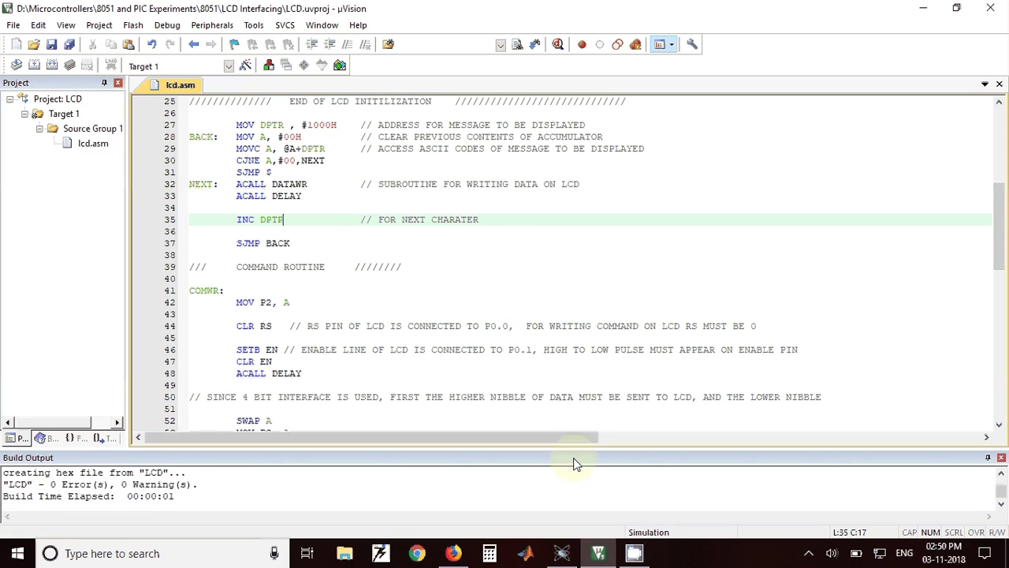
# Set LCD.hex as the AT89C51RD2's program file in its component properties.
pyautogui.click(562, 556)
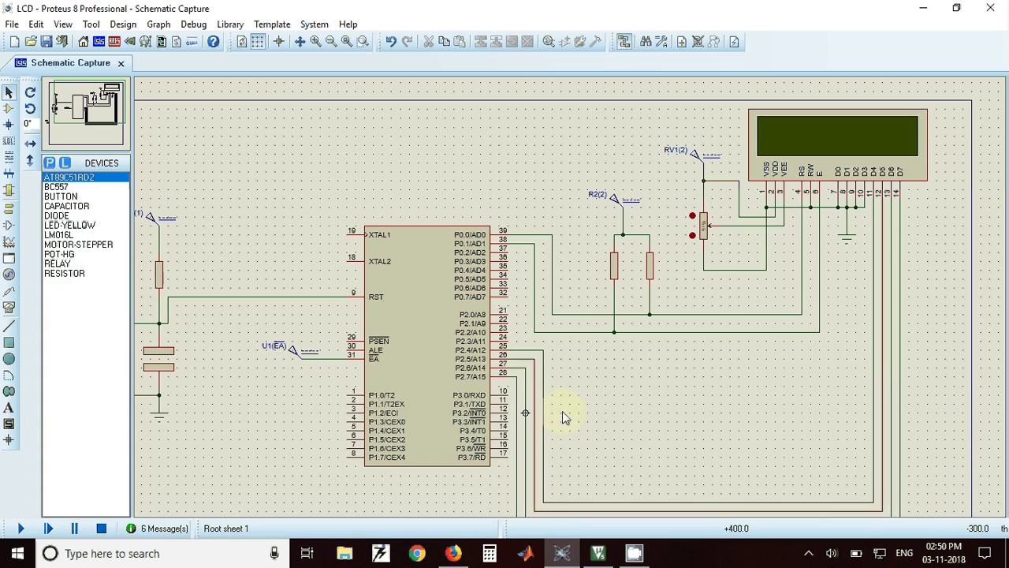
pyautogui.doubleClick(432, 335)
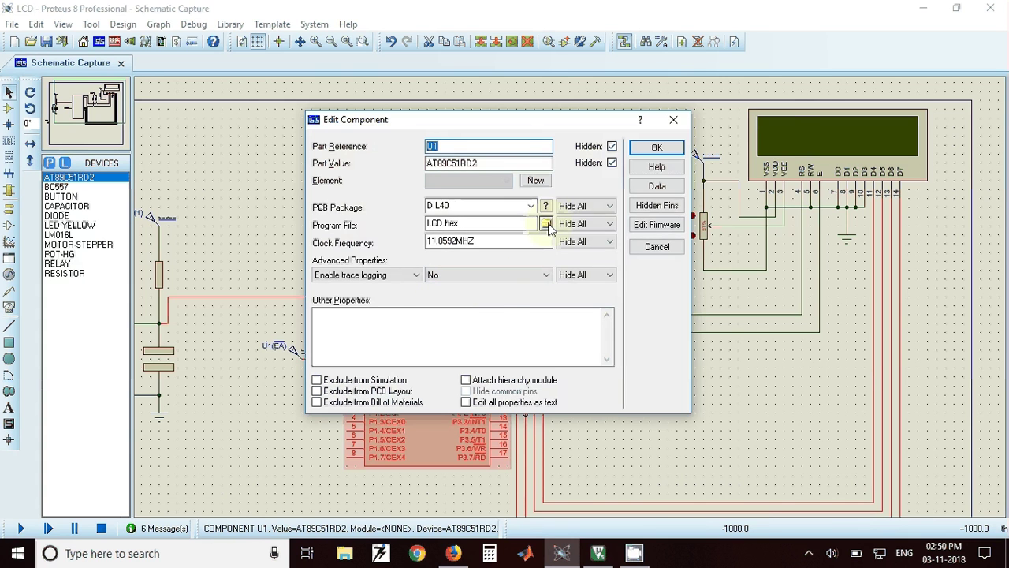
pyautogui.click(545, 223)
pyautogui.doubleClick(388, 168)
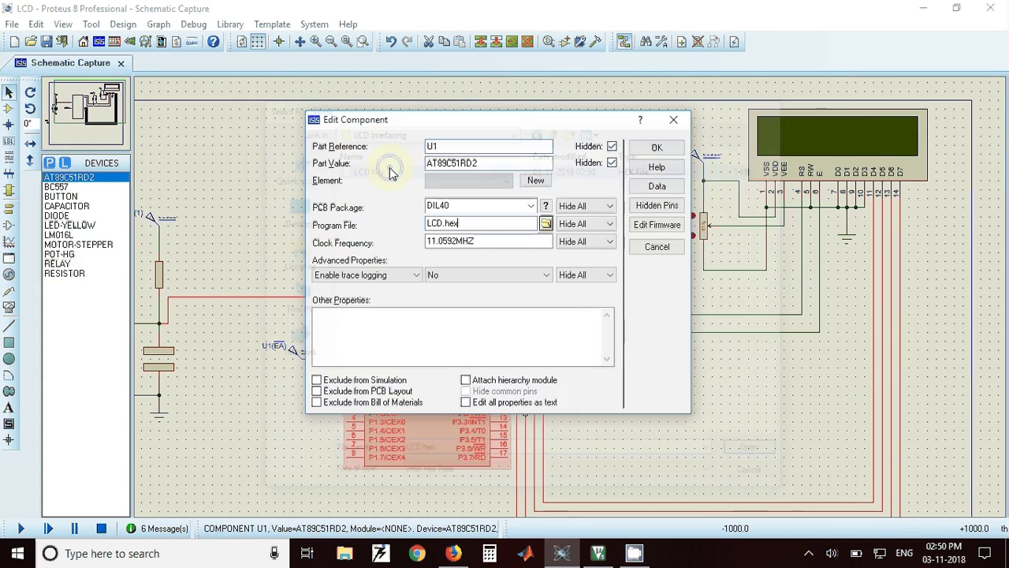
pyautogui.click(657, 148)
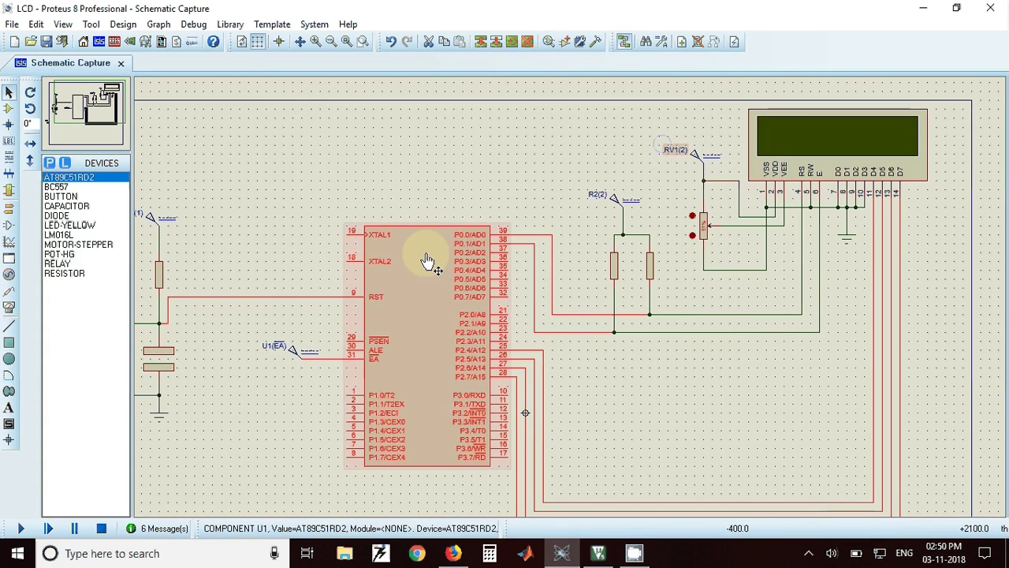
# Start the Proteus simulation of the LCD circuit.
pyautogui.click(20, 528)
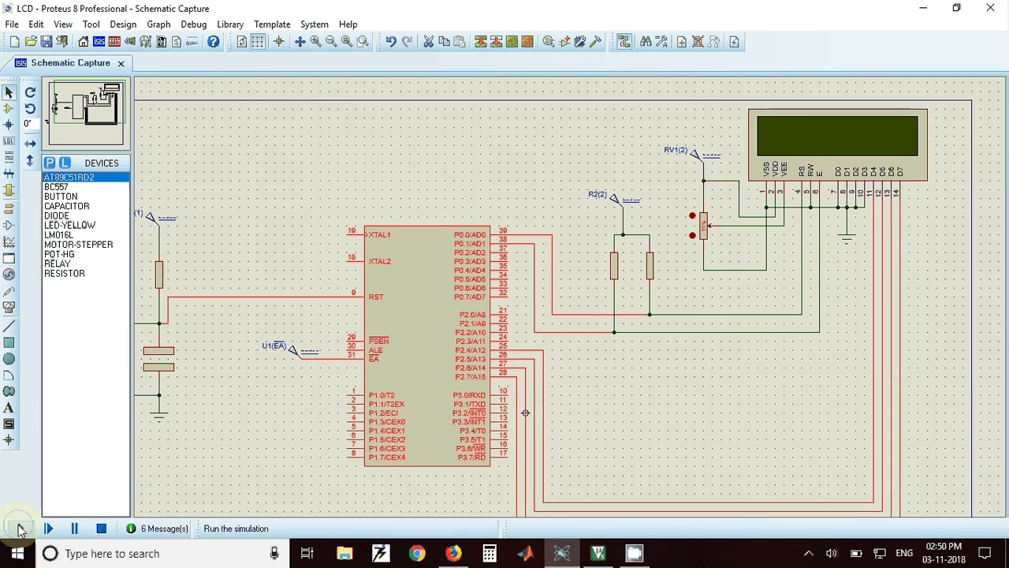